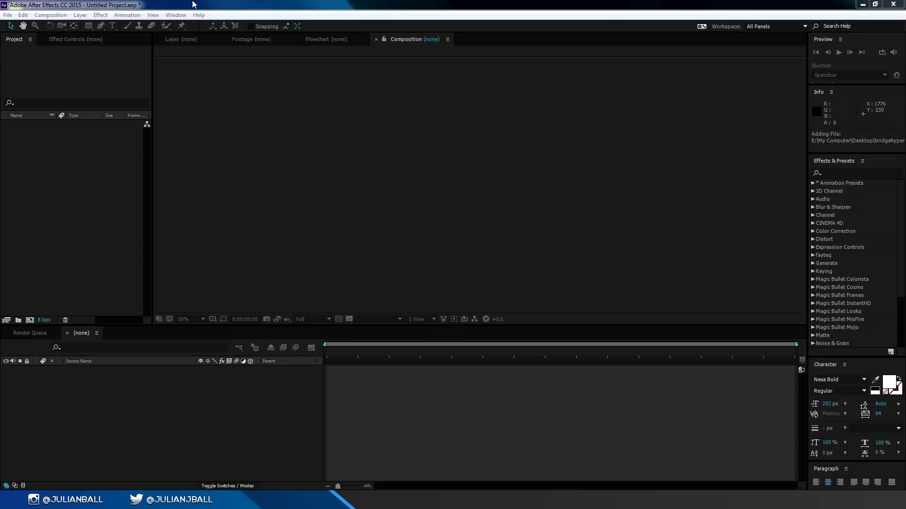
# - Import the bridgehype AVI and the IMG_[7478-7875].jpg JPEG sequence (5184x3456, 30 fps) into the project
pyautogui.moveTo(192, 4); pyautogui.dragTo(300, 26)
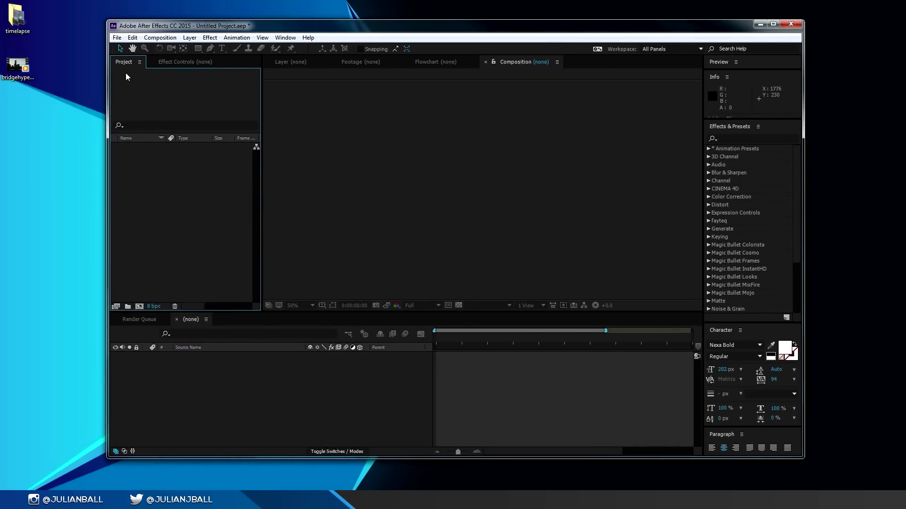
pyautogui.moveTo(18, 66); pyautogui.dragTo(166, 186)
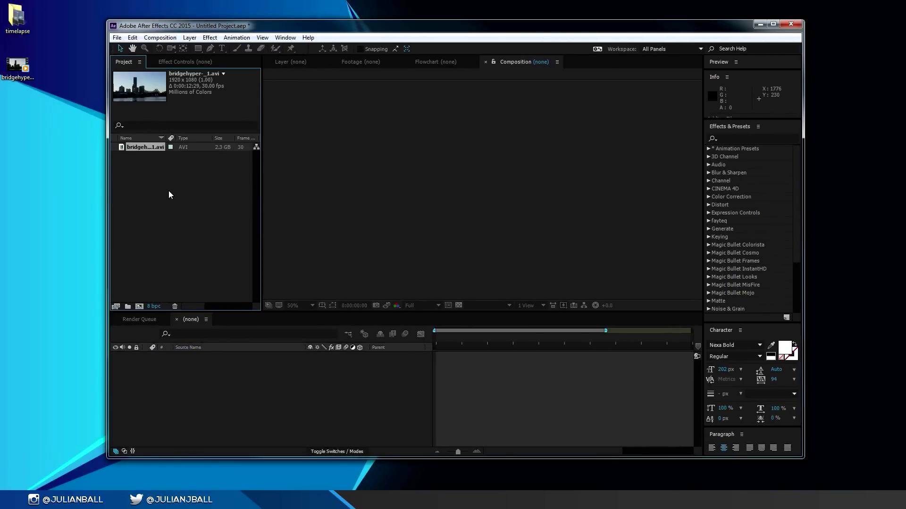
pyautogui.rightClick(170, 195)
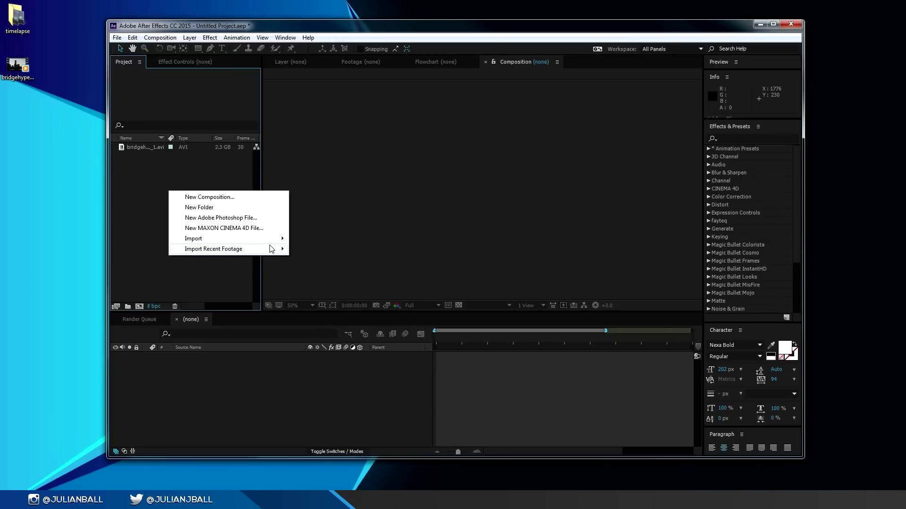
pyautogui.moveTo(276, 239)
pyautogui.click(309, 239)
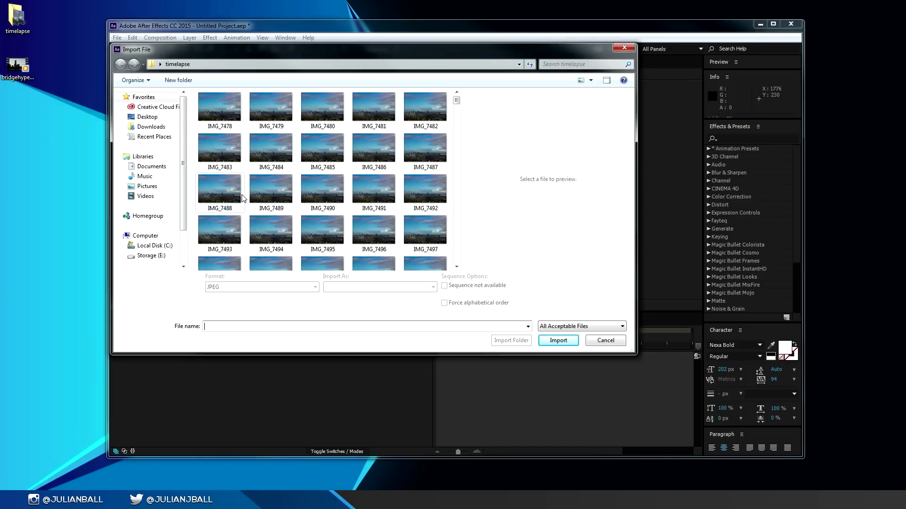
pyautogui.click(230, 115)
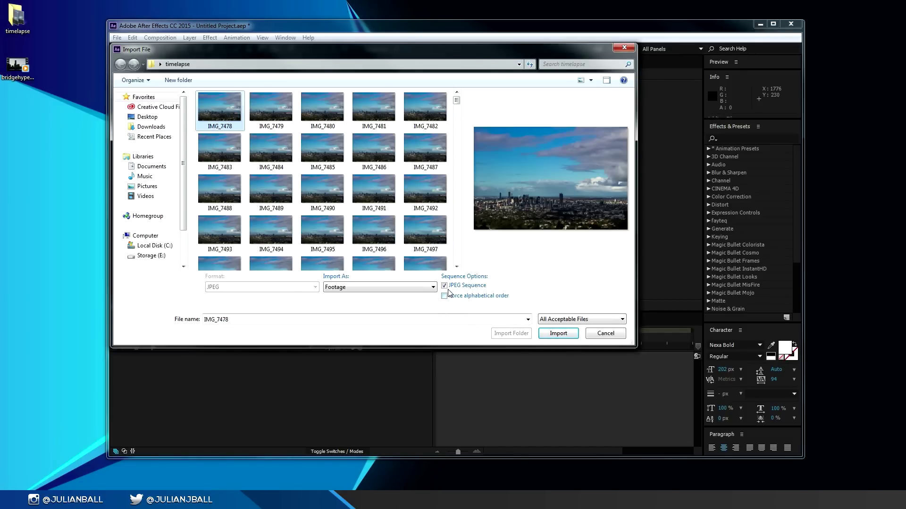
pyautogui.click(557, 334)
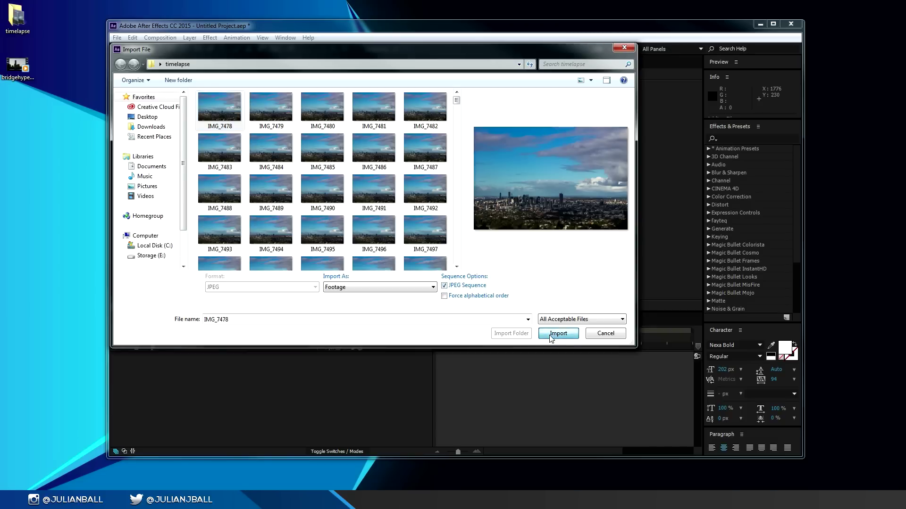
pyautogui.click(771, 23)
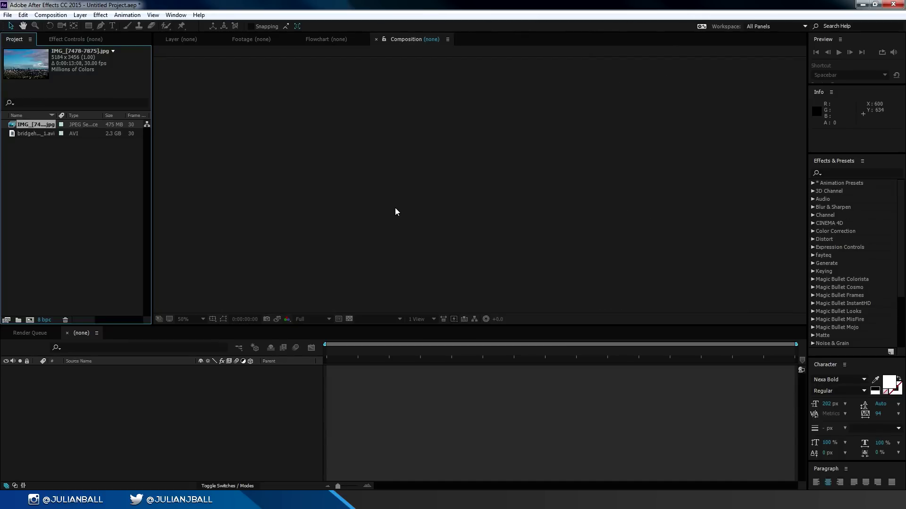
# - Build the 1920x1080, 30 fps bridgehyper-_1 comp from the bridge video with the JPEG sequence layered on top
pyautogui.click(16, 152)
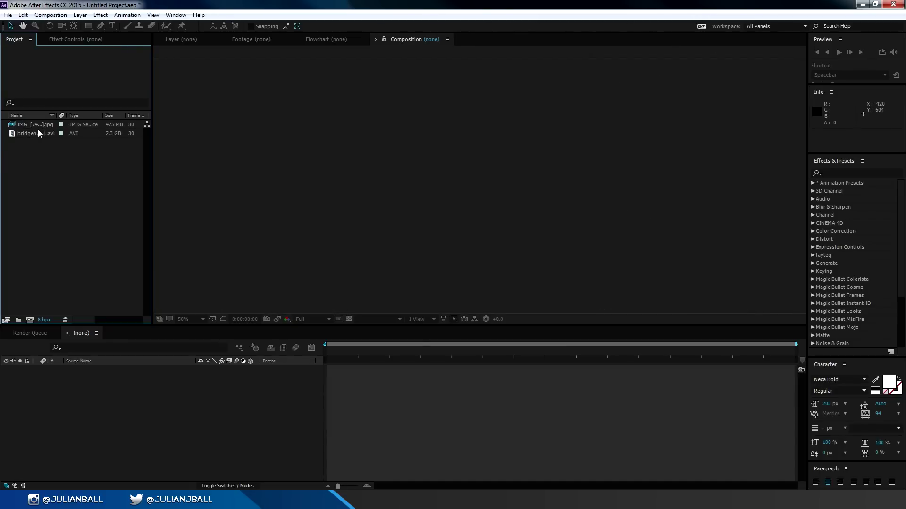
pyautogui.moveTo(37, 134); pyautogui.dragTo(352, 385)
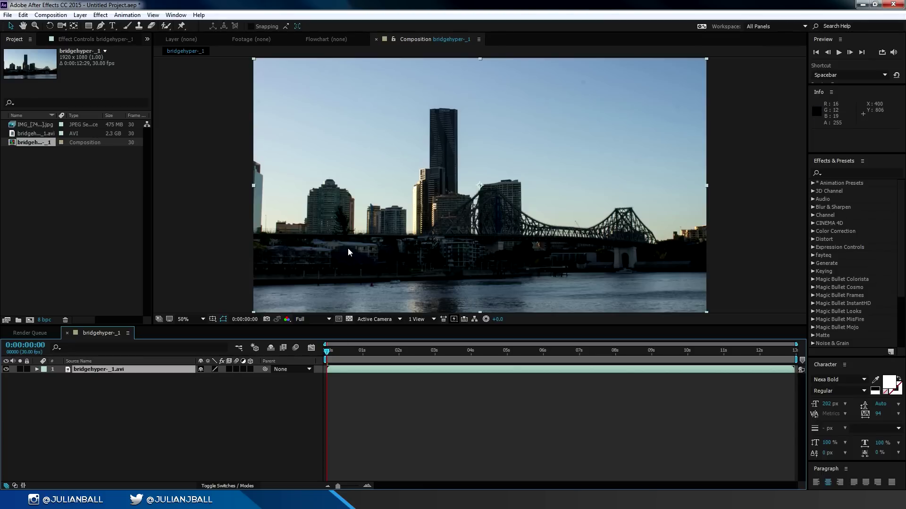
pyautogui.click(42, 125)
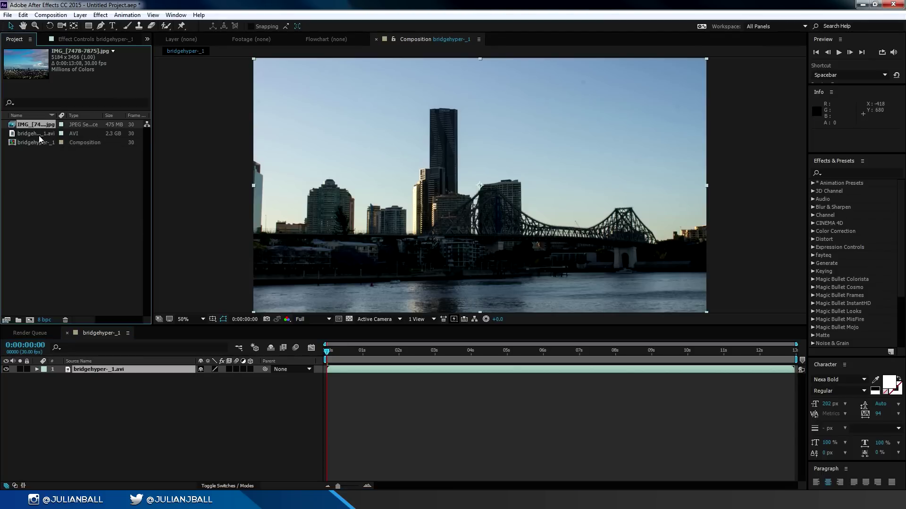
pyautogui.moveTo(33, 126); pyautogui.dragTo(350, 369)
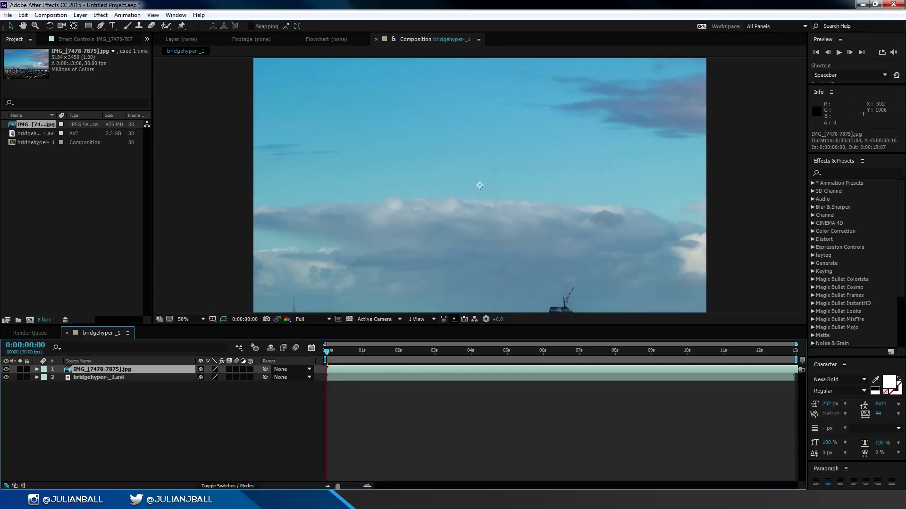
pyautogui.press(',')
pyautogui.press(',')
pyautogui.press(',')
pyautogui.press(',')
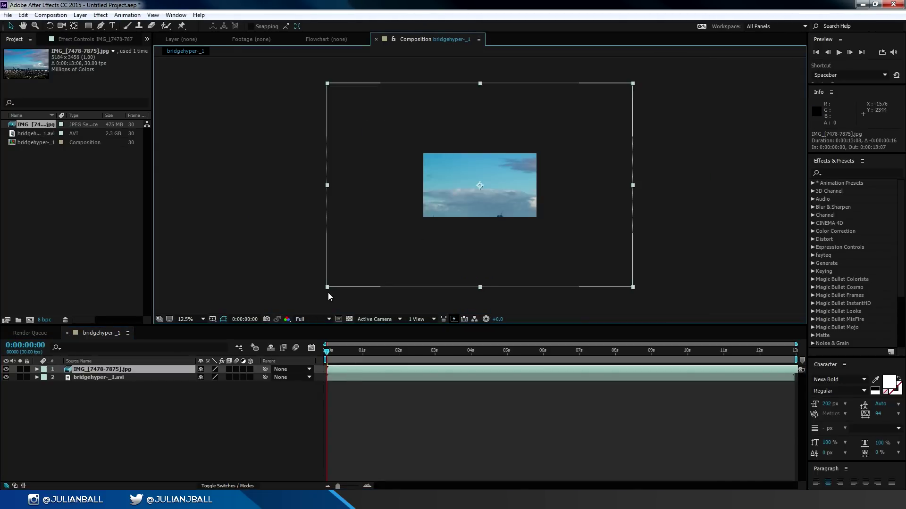
# - Proportionally scale the IMG_[7478-7875].jpg layer to about 37% so it fills the 1920x1080 frame
pyautogui.moveTo(635, 83); pyautogui.dragTo(648, 205)
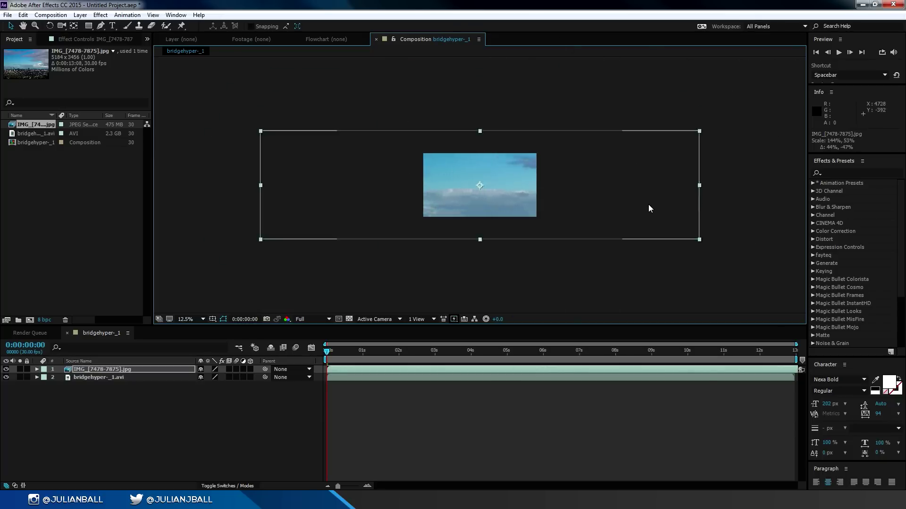
pyautogui.hotkey('ctrl', 'z')
pyautogui.moveTo(633, 85); pyautogui.dragTo(687, 211)
pyautogui.hotkey('ctrl', 'z')
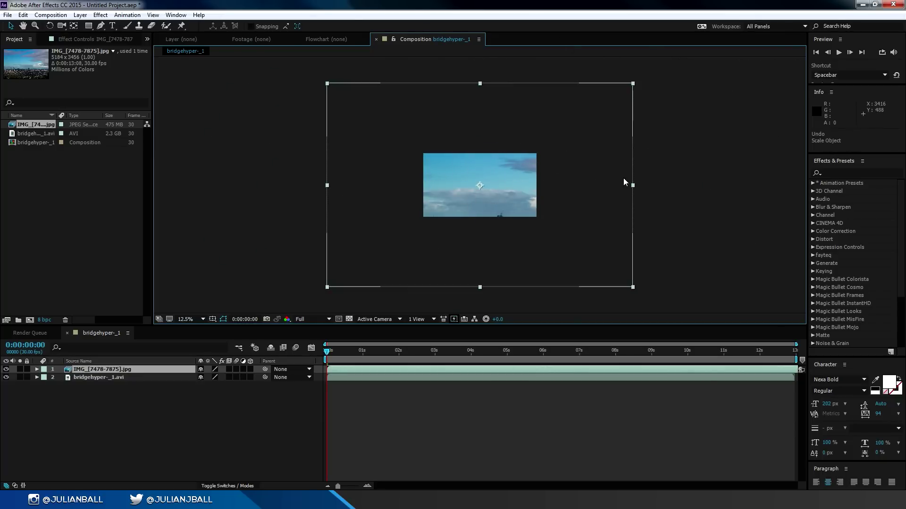
pyautogui.moveTo(633, 84); pyautogui.dragTo(538, 148)
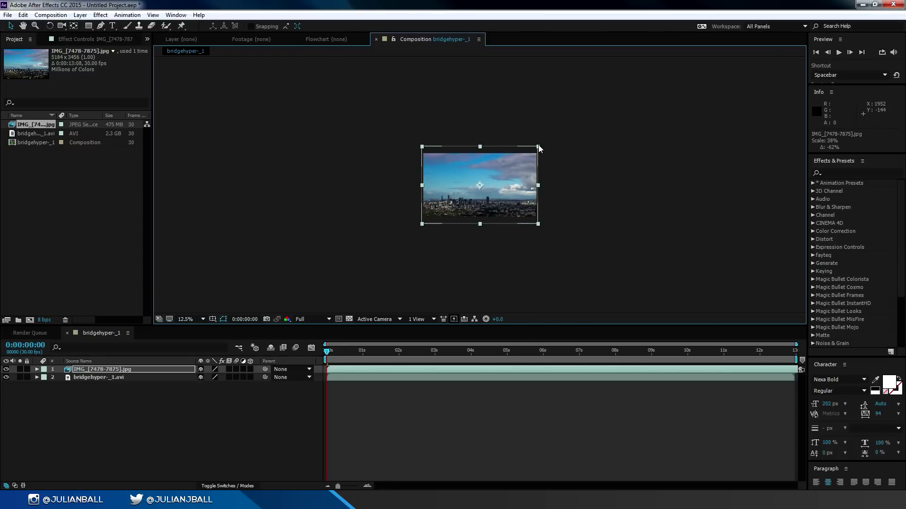
pyautogui.press('.')
pyautogui.press('.')
pyautogui.press('.')
pyautogui.press('.')
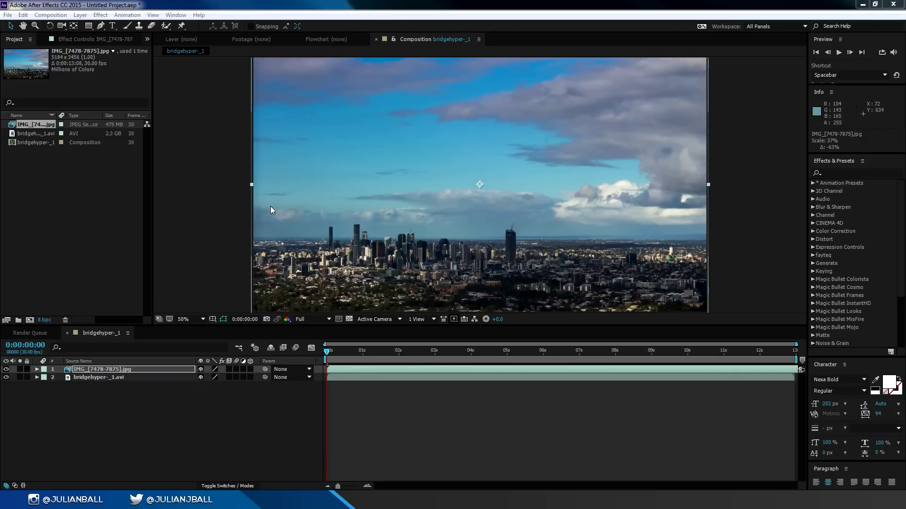
# - Keyframe the timelapse layer's Opacity from 100% at 0s down to 0% about one second later
pyautogui.click(195, 220)
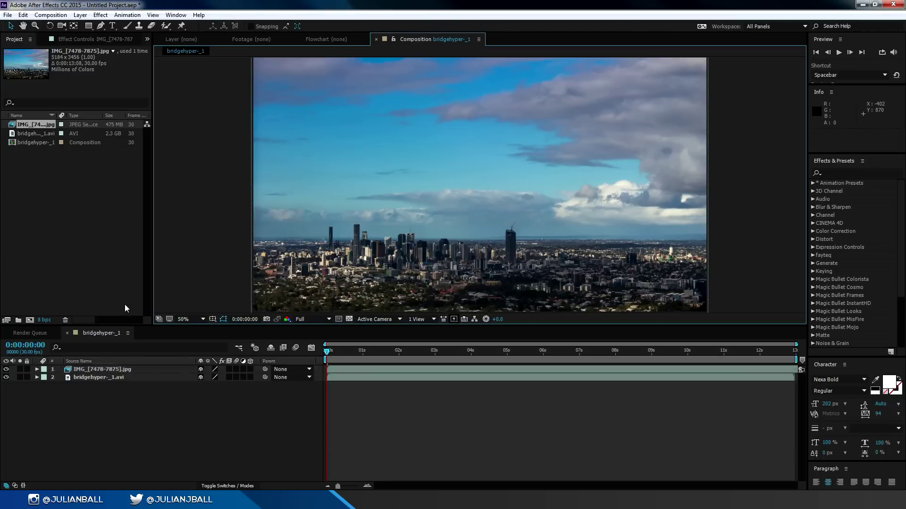
pyautogui.click(37, 370)
pyautogui.click(45, 377)
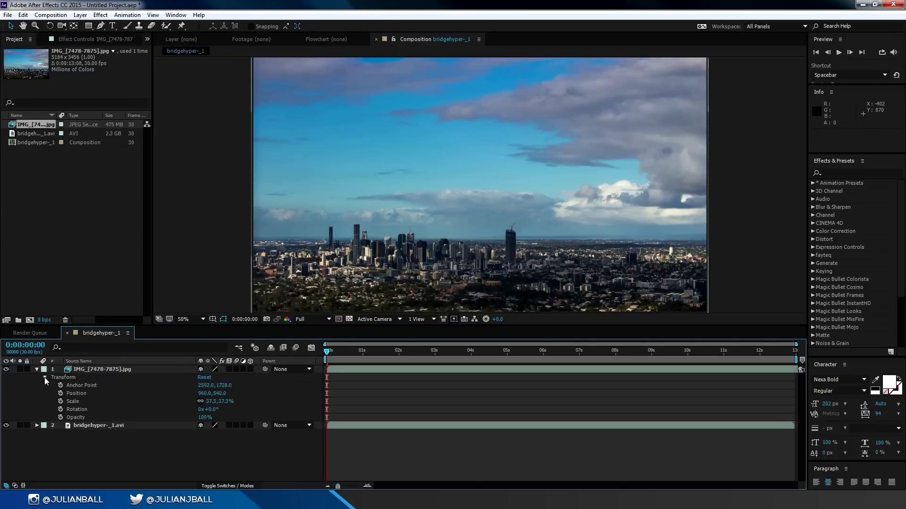
pyautogui.click(61, 417)
pyautogui.moveTo(326, 352); pyautogui.dragTo(363, 354)
pyautogui.moveTo(204, 417); pyautogui.dragTo(151, 428)
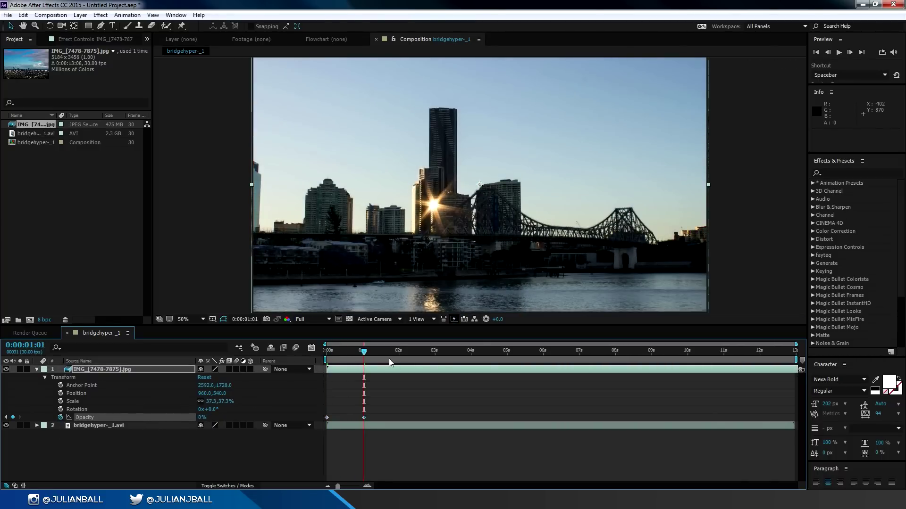
pyautogui.moveTo(363, 353); pyautogui.dragTo(325, 357)
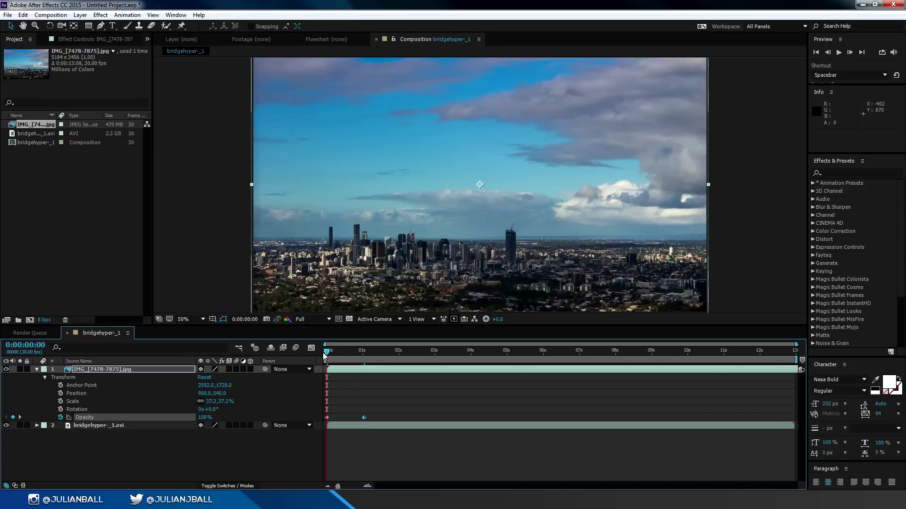
# - Move both opacity keyframes to around 4–5 seconds and apply Easy Ease to them
pyautogui.press('space')
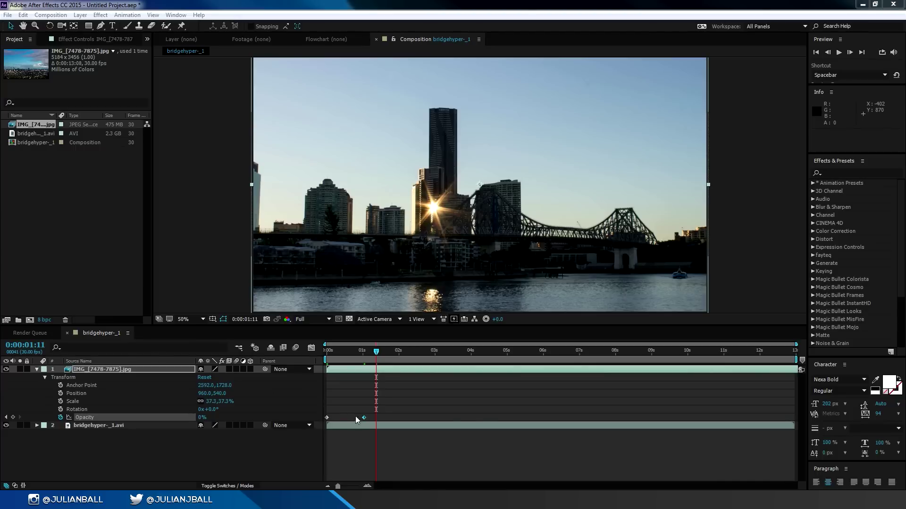
pyautogui.moveTo(386, 407); pyautogui.dragTo(324, 418)
pyautogui.click(369, 418)
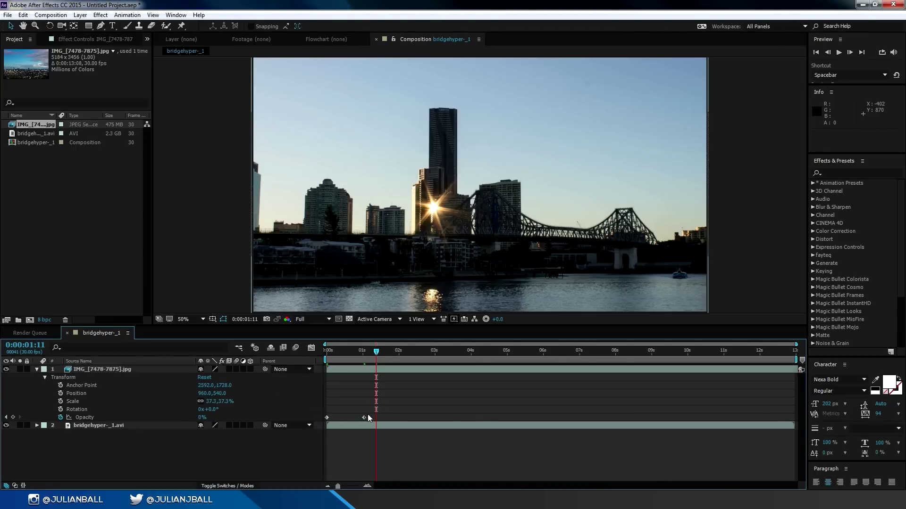
pyautogui.click(364, 417)
pyautogui.moveTo(390, 398); pyautogui.dragTo(482, 425)
pyautogui.click(481, 400)
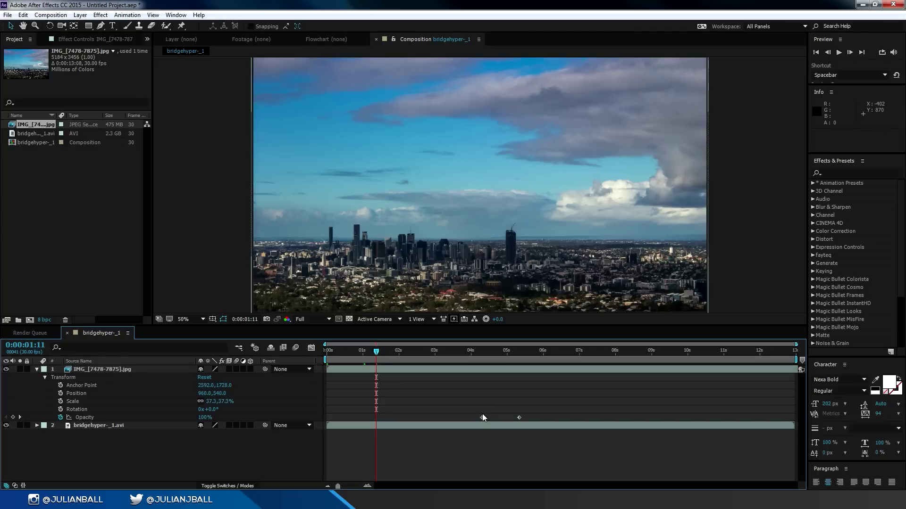
pyautogui.rightClick(482, 418)
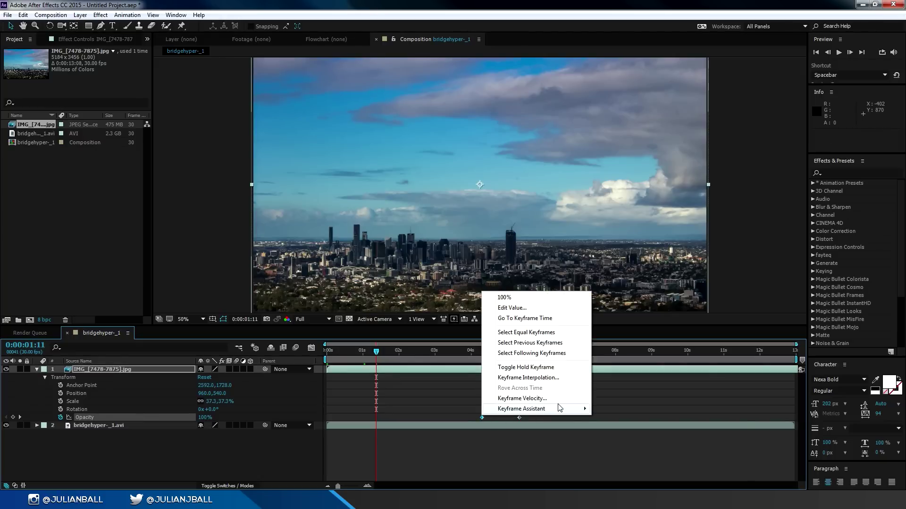
pyautogui.moveTo(558, 407)
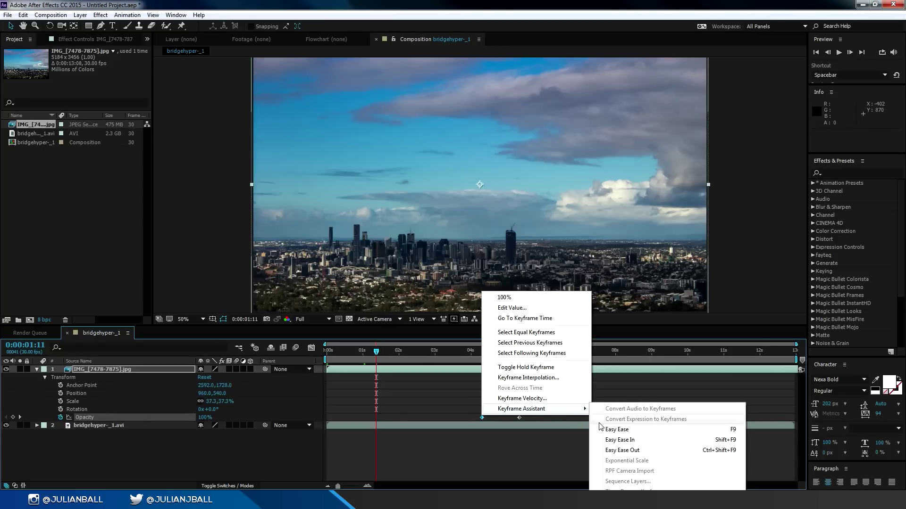
pyautogui.click(613, 430)
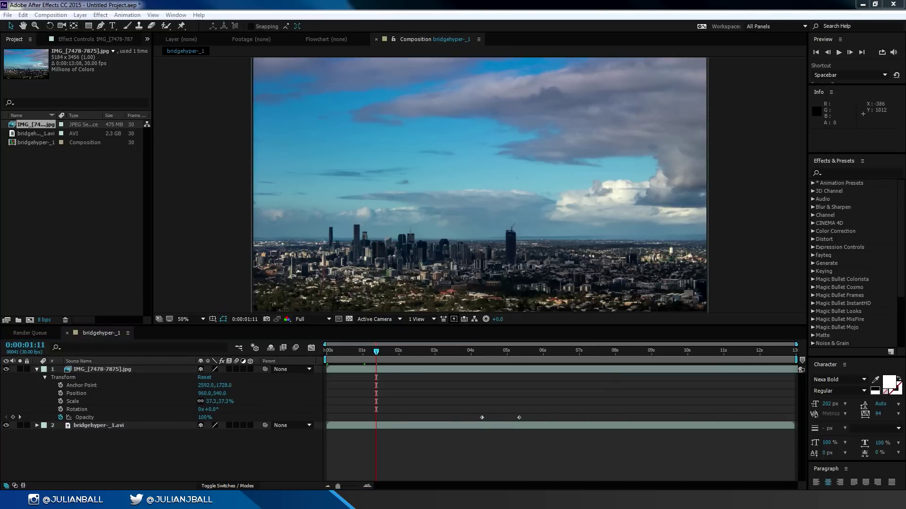
# - Set the timelapse layer's blending mode to Screen so the city skyline overlays the bridge
pyautogui.click(236, 486)
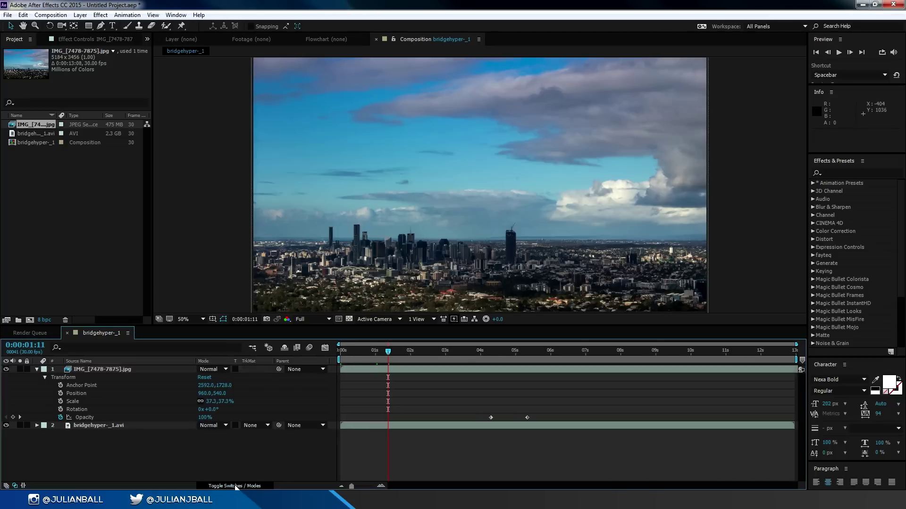
pyautogui.click(236, 486)
pyautogui.click(236, 486)
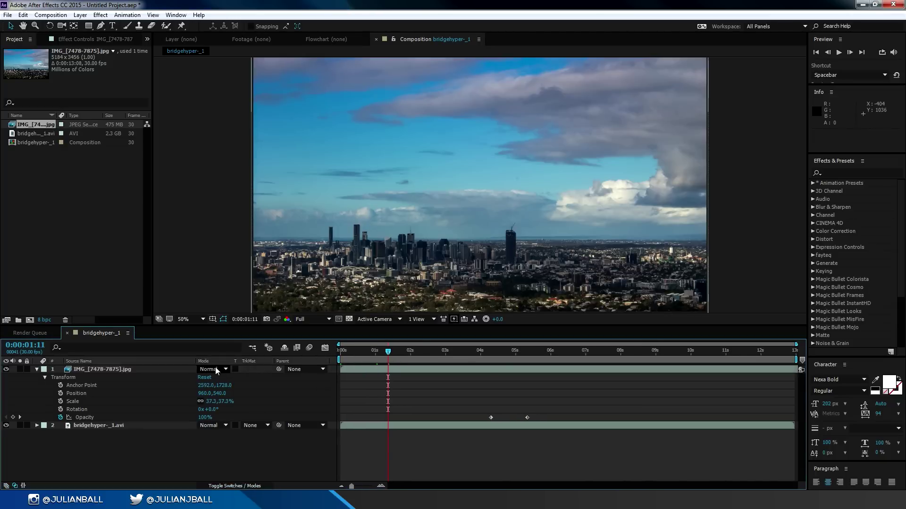
pyautogui.click(226, 369)
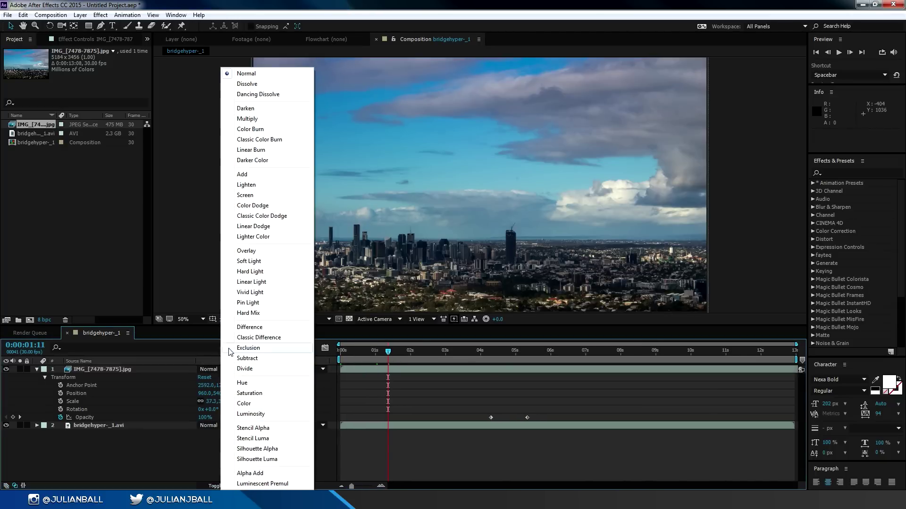
pyautogui.click(252, 196)
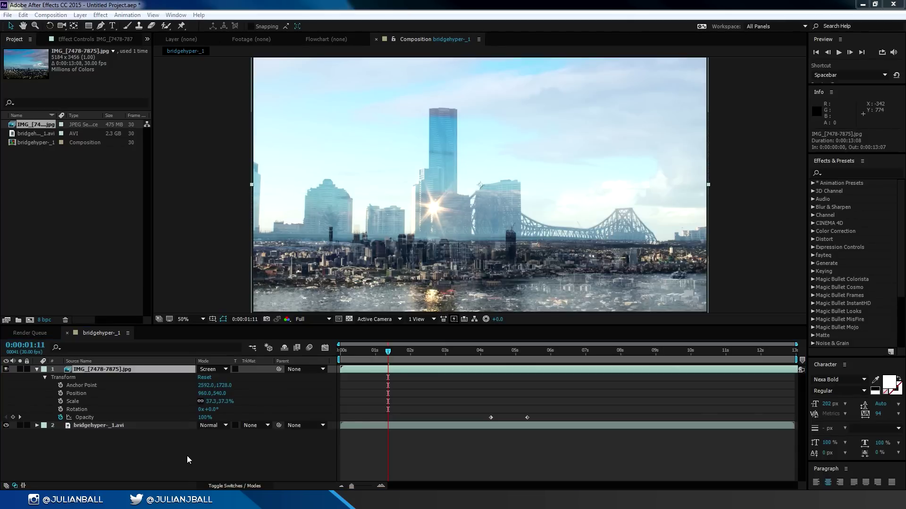
pyautogui.click(135, 276)
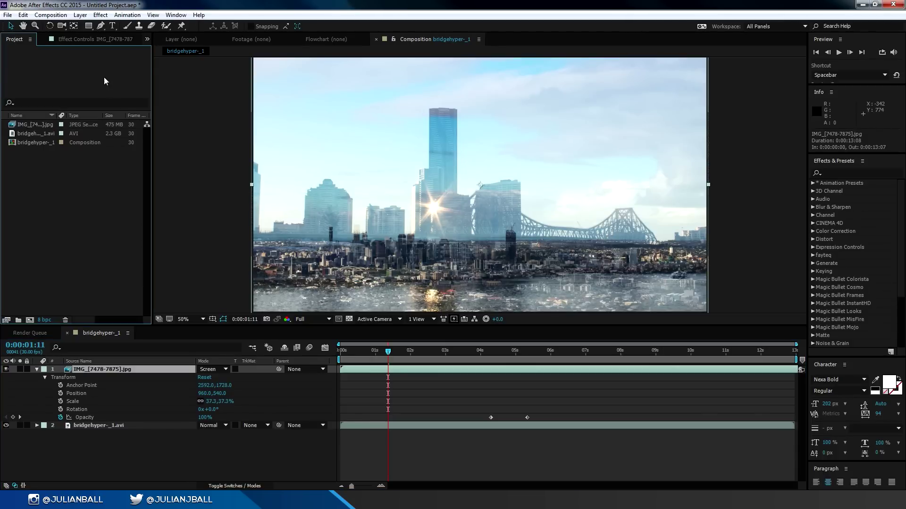
pyautogui.click(80, 15)
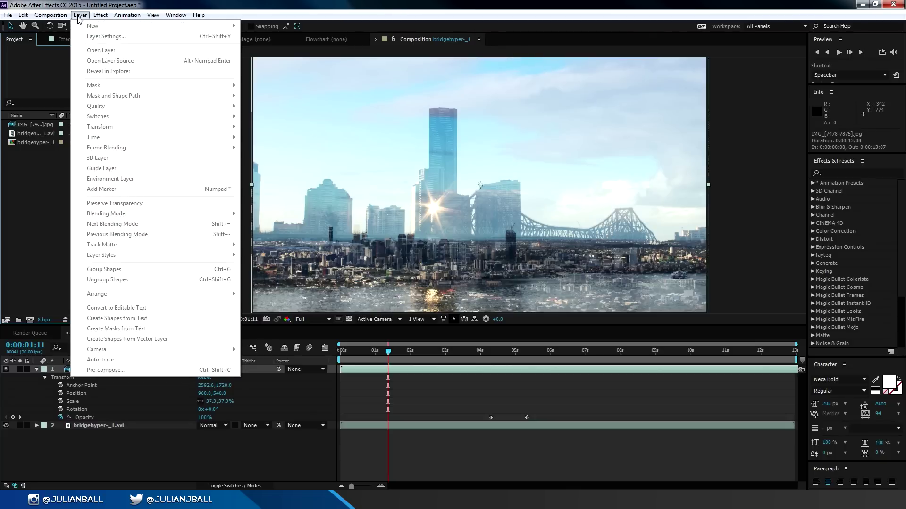
pyautogui.click(361, 370)
pyautogui.click(80, 15)
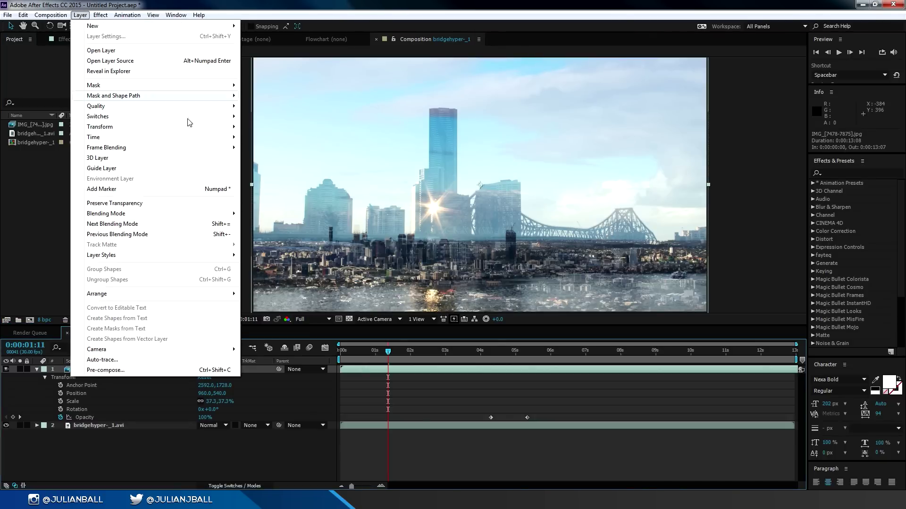
pyautogui.moveTo(226, 137)
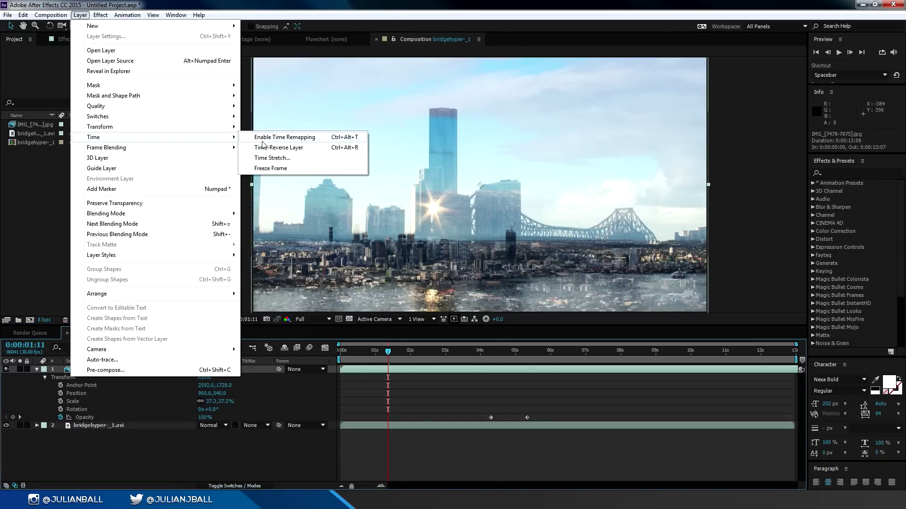
pyautogui.click(274, 158)
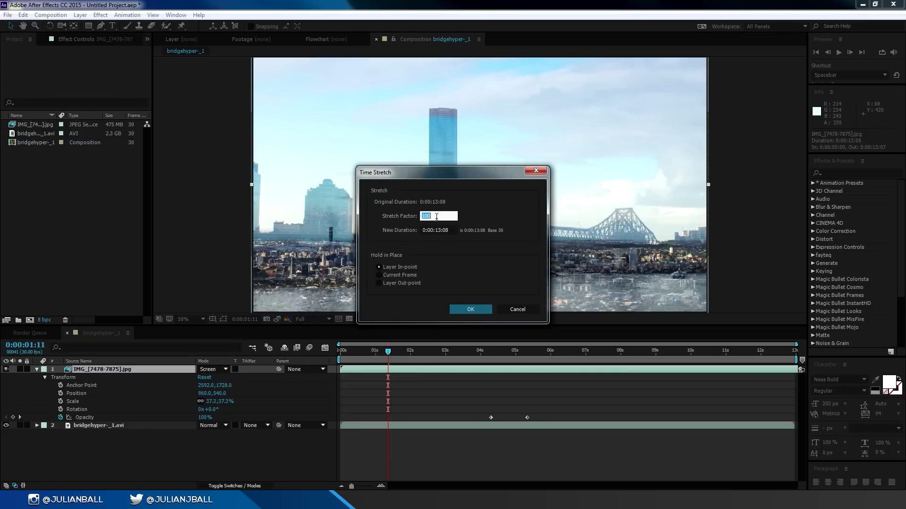
pyautogui.click(438, 230)
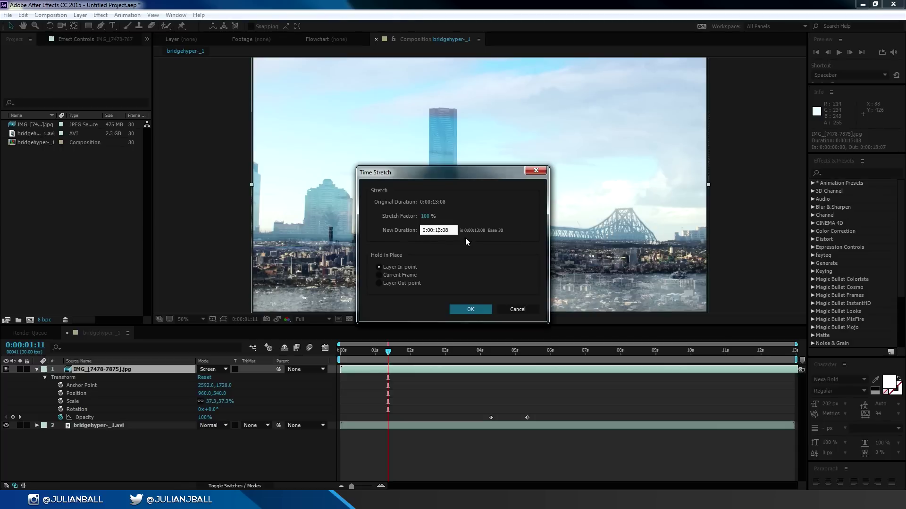
pyautogui.click(483, 309)
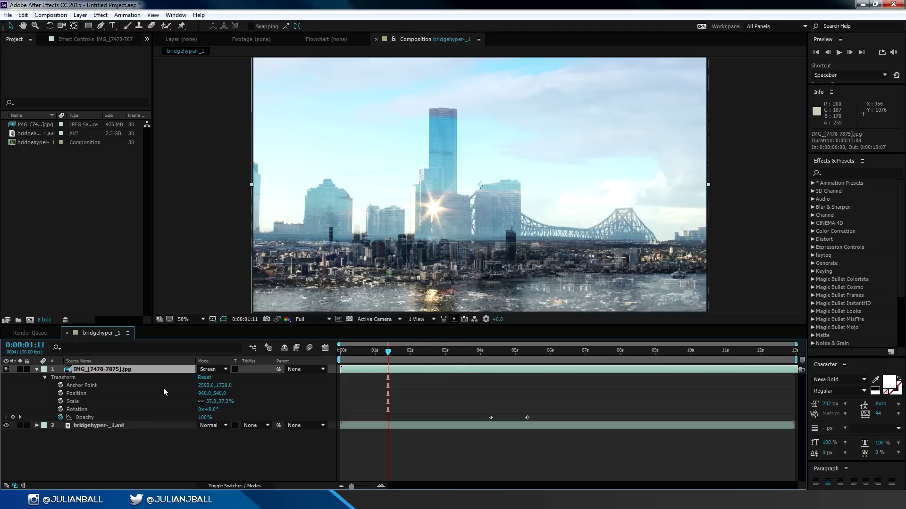
pyautogui.click(37, 369)
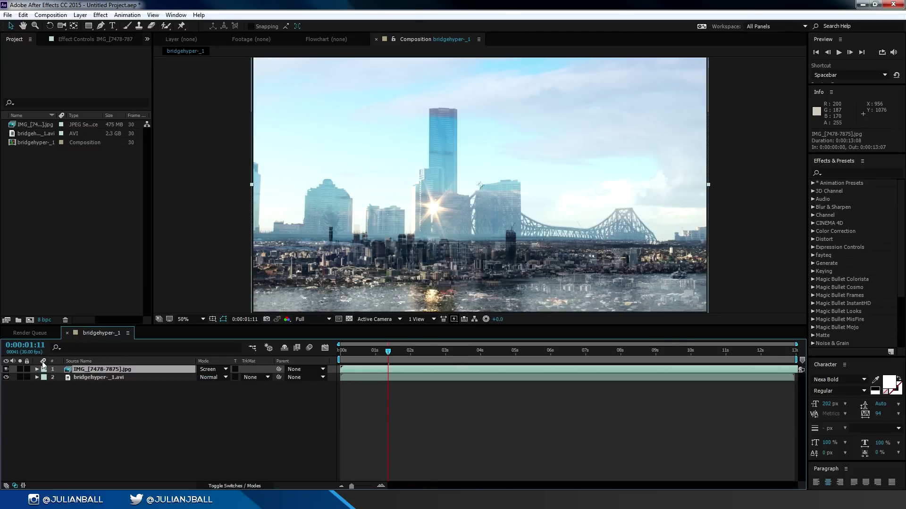
# - Duplicate the Screen-mode city layer twice with Ctrl+D, giving three stacked copies
pyautogui.hotkey('ctrl', 'd')
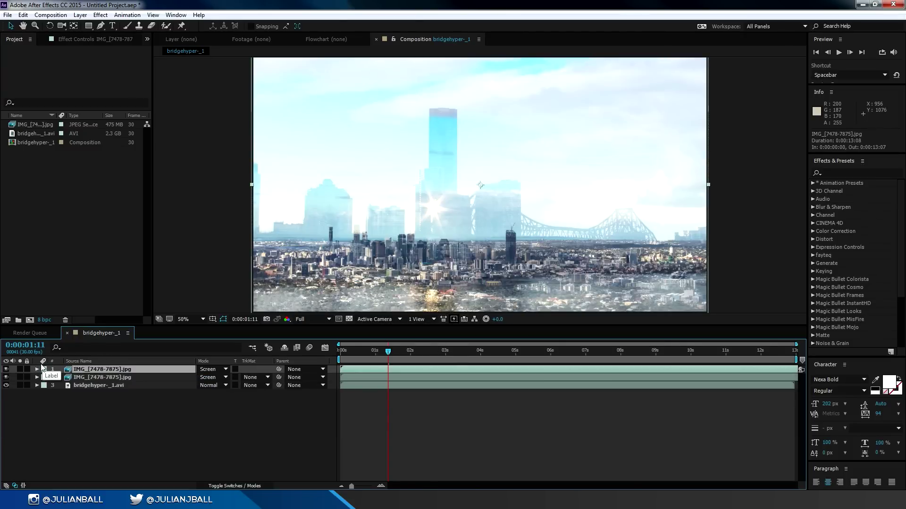
pyautogui.hotkey('ctrl', 'd')
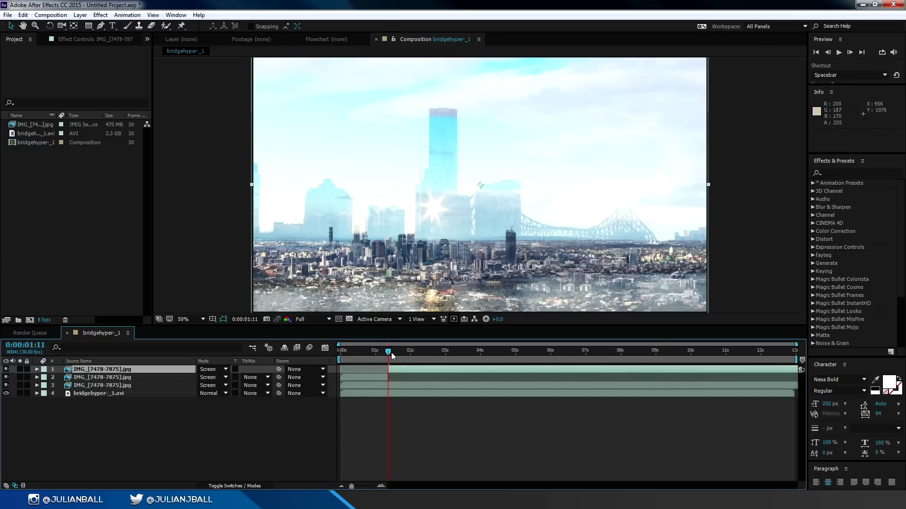
pyautogui.moveTo(390, 353)
pyautogui.mouseDown()
pyautogui.moveTo(423, 357)
pyautogui.moveTo(377, 360)
pyautogui.moveTo(430, 359)
pyautogui.moveTo(387, 362)
pyautogui.mouseUp()
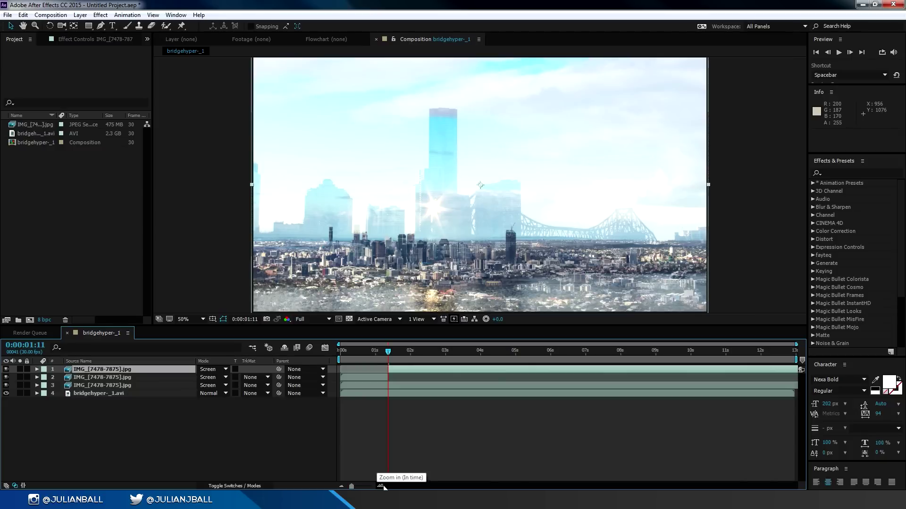
pyautogui.moveTo(351, 487)
pyautogui.mouseDown()
pyautogui.moveTo(365, 487)
pyautogui.moveTo(352, 487)
pyautogui.mouseUp()
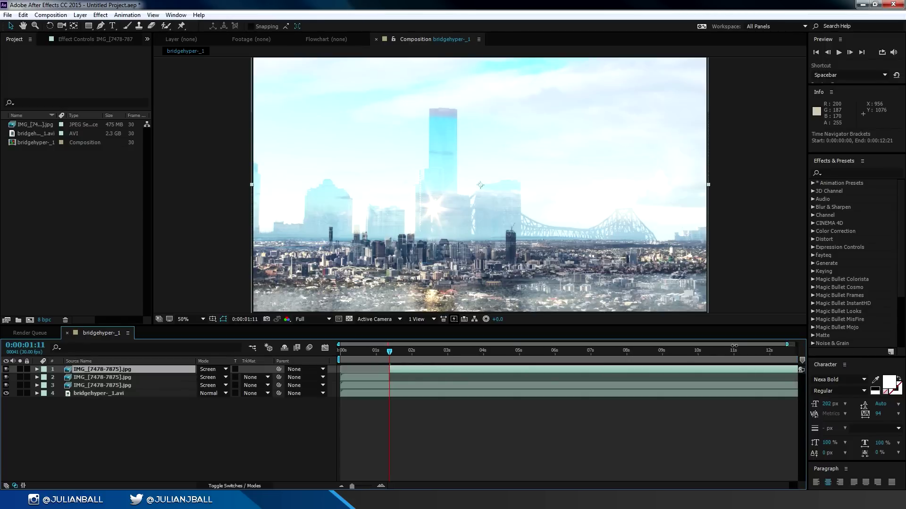
pyautogui.moveTo(798, 344)
pyautogui.mouseDown()
pyautogui.moveTo(486, 346)
pyautogui.moveTo(796, 346)
pyautogui.mouseUp()
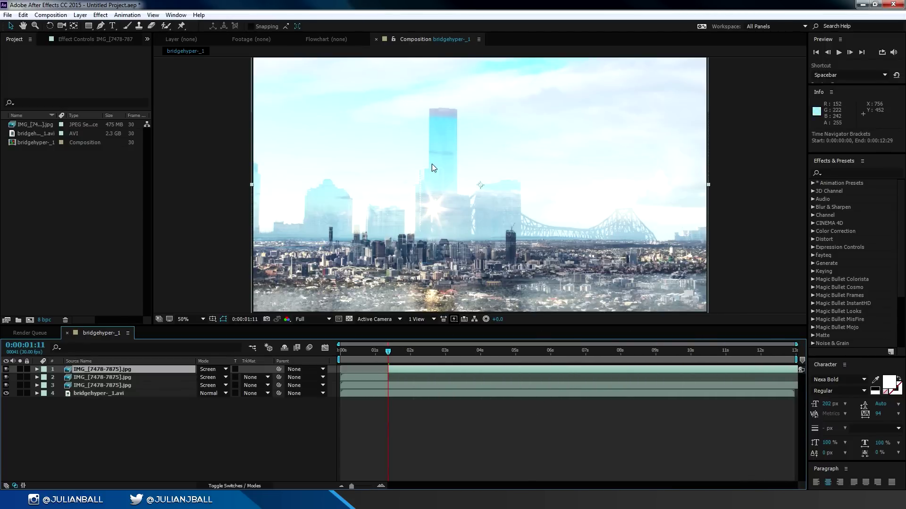
pyautogui.scroll(-6, 445, 203)
pyautogui.scroll(6, 446, 216)
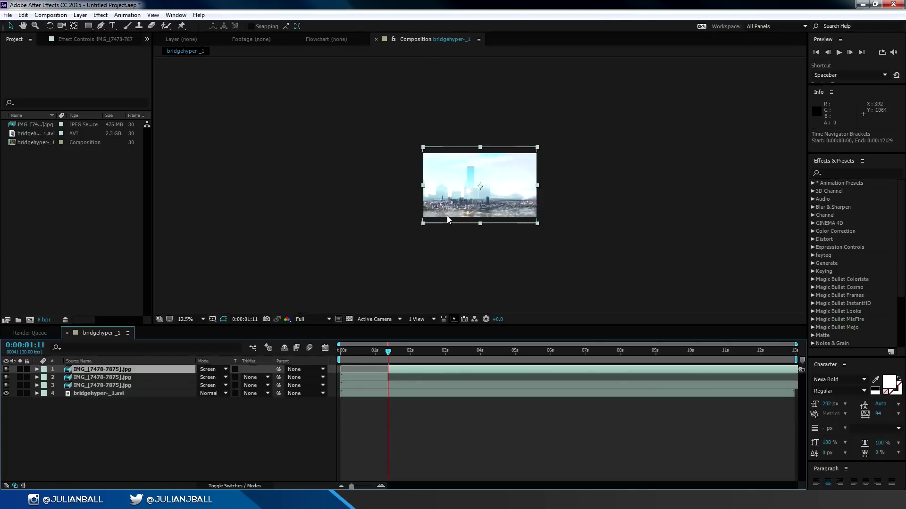
pyautogui.scroll(-2, 456, 217)
pyautogui.scroll(-2, 456, 218)
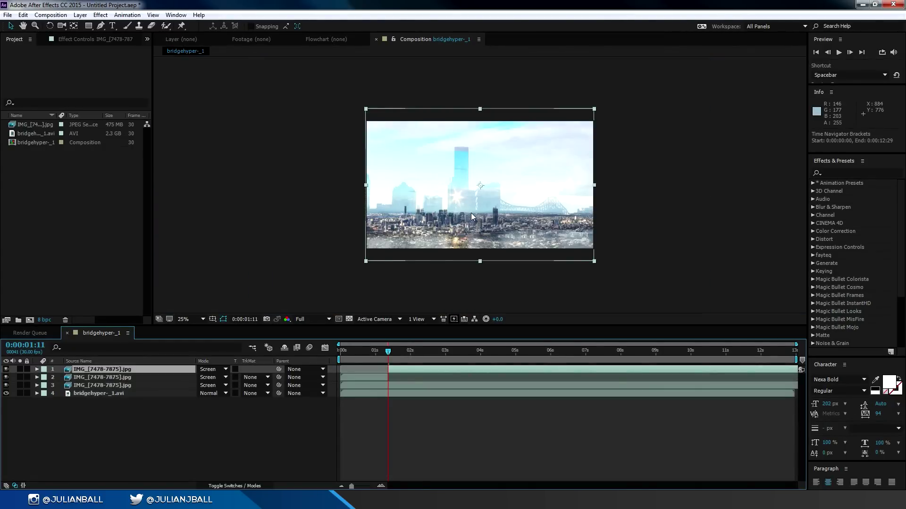
pyautogui.scroll(2, 471, 213)
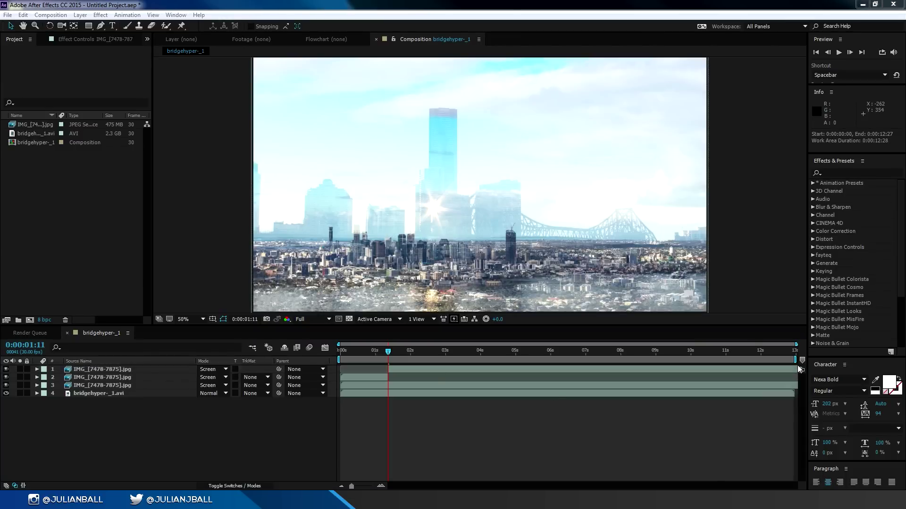
# - Preview a two-second work area, then stretch it back over the full 0:00:12:29 comp
pyautogui.click(792, 360)
pyautogui.moveTo(792, 359); pyautogui.dragTo(409, 404)
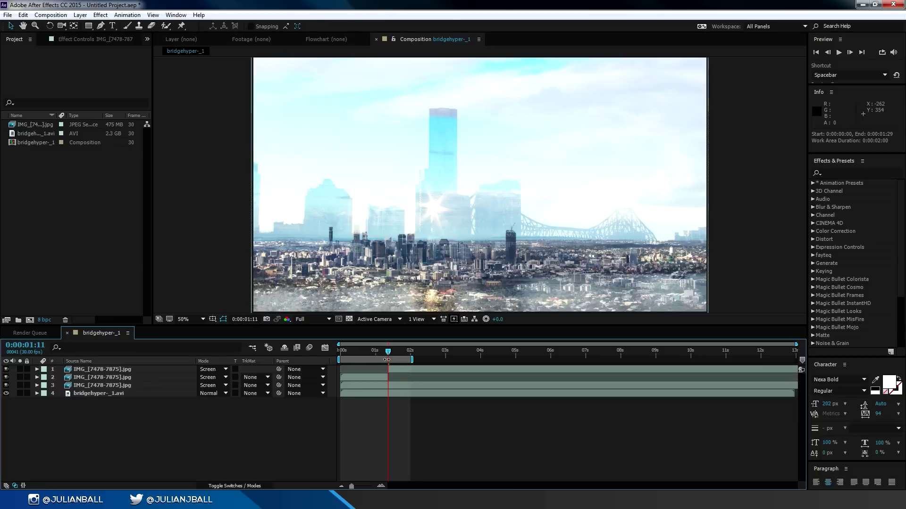
pyautogui.press('space')
pyautogui.click(837, 53)
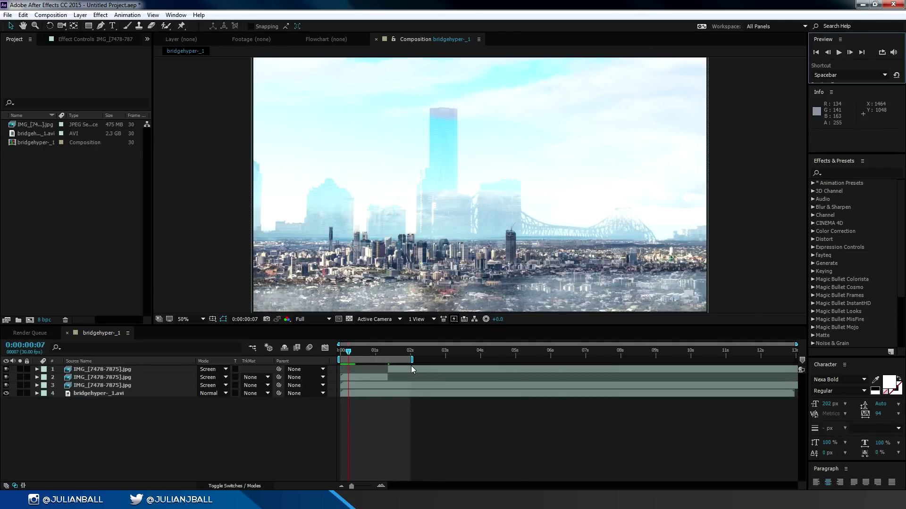
pyautogui.moveTo(414, 362); pyautogui.dragTo(796, 361)
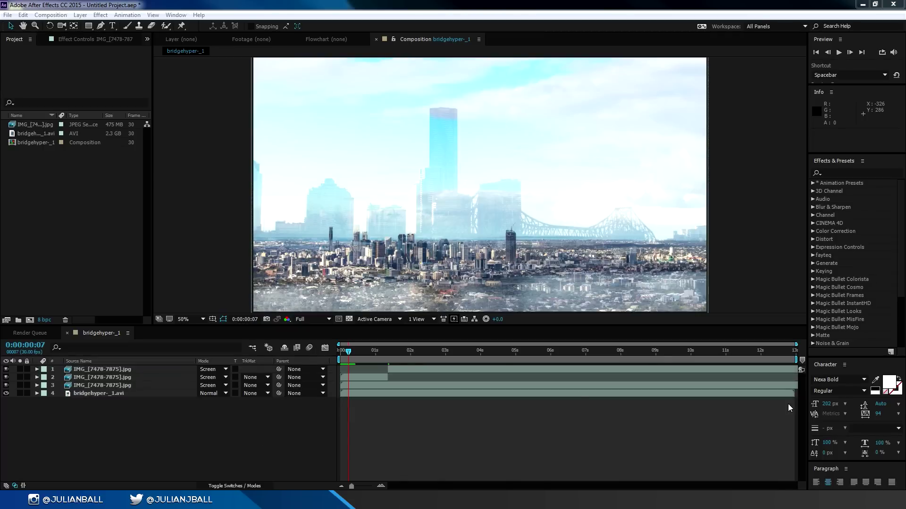
pyautogui.click(860, 176)
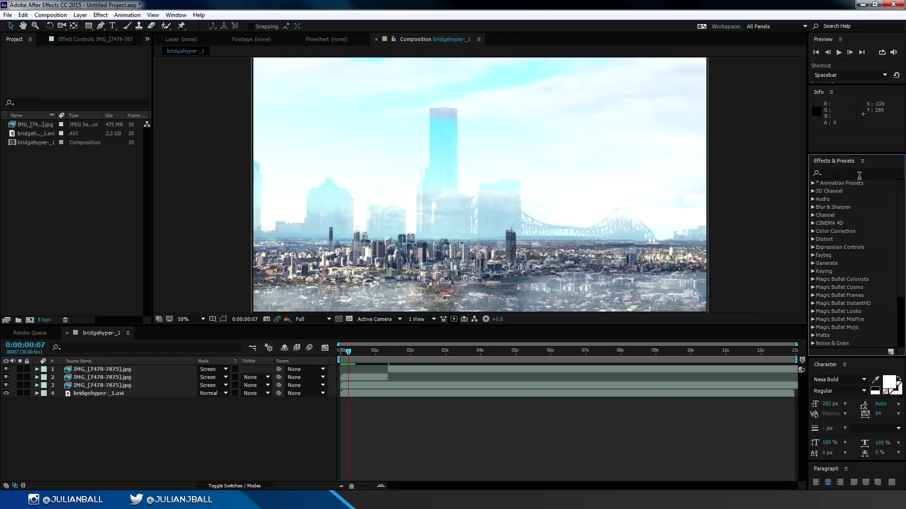
# - Search 'blur' in Effects & Presets and drop Box Blur onto the top city layer
pyautogui.click(856, 174)
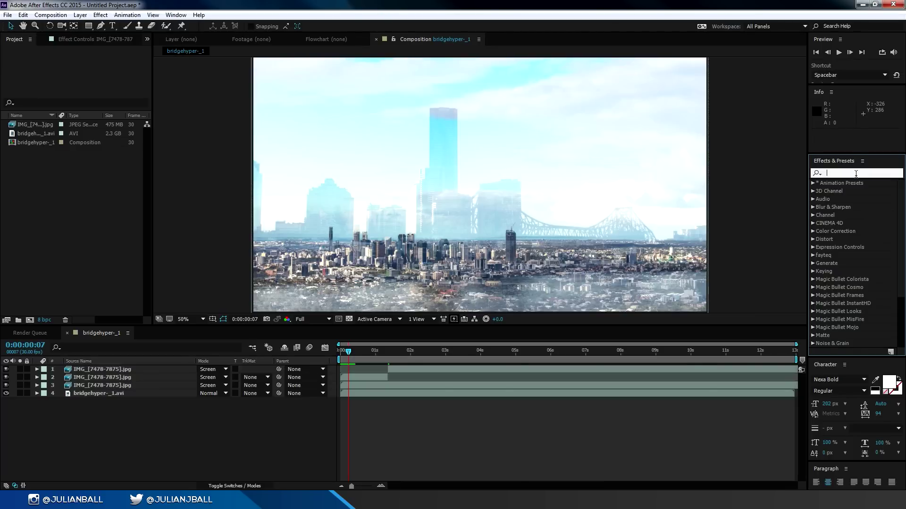
pyautogui.write('blur')
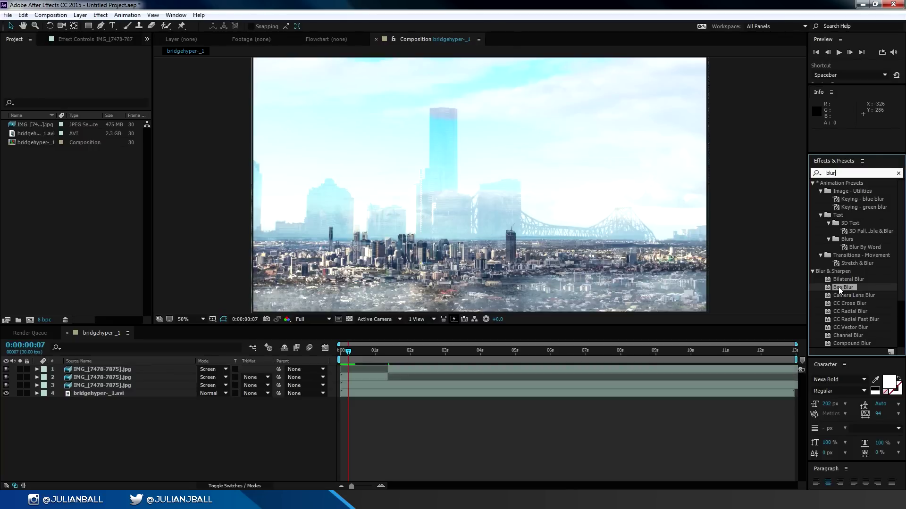
pyautogui.moveTo(839, 289); pyautogui.dragTo(441, 371)
pyautogui.click(403, 352)
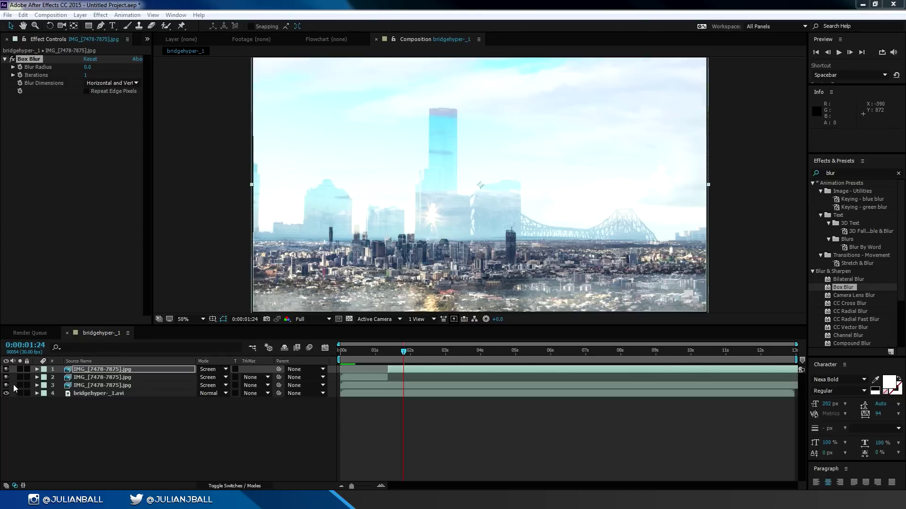
# - Hide city layers 2 and 3, set Box Blur radius to 44, and toggle it to compare
pyautogui.moveTo(7, 386); pyautogui.dragTo(6, 377)
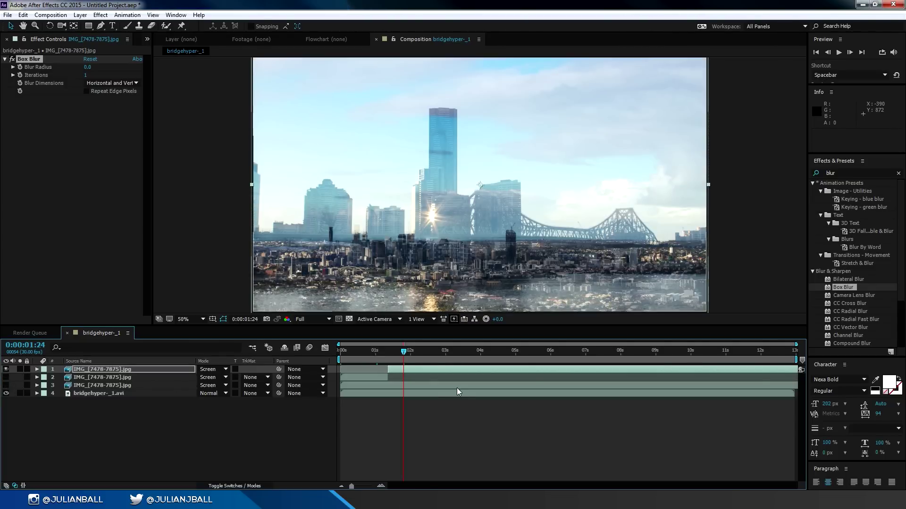
pyautogui.click(404, 372)
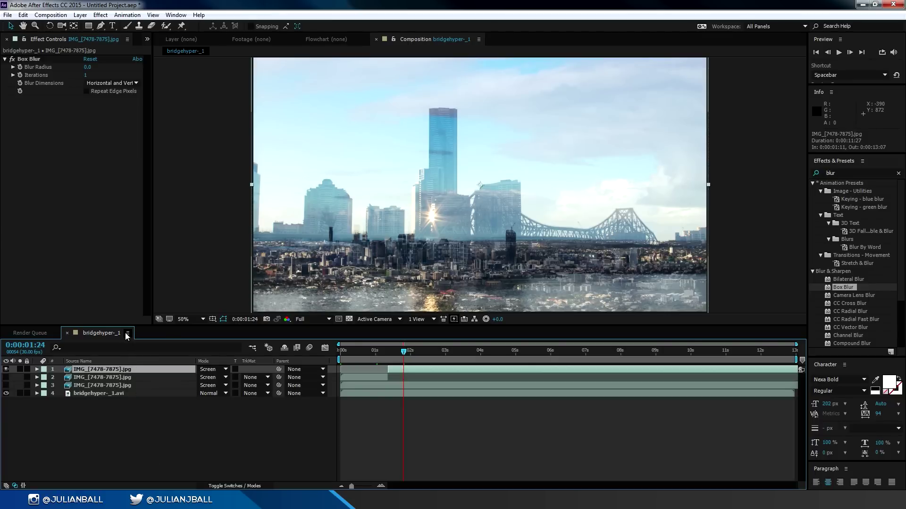
pyautogui.moveTo(86, 70); pyautogui.dragTo(111, 72)
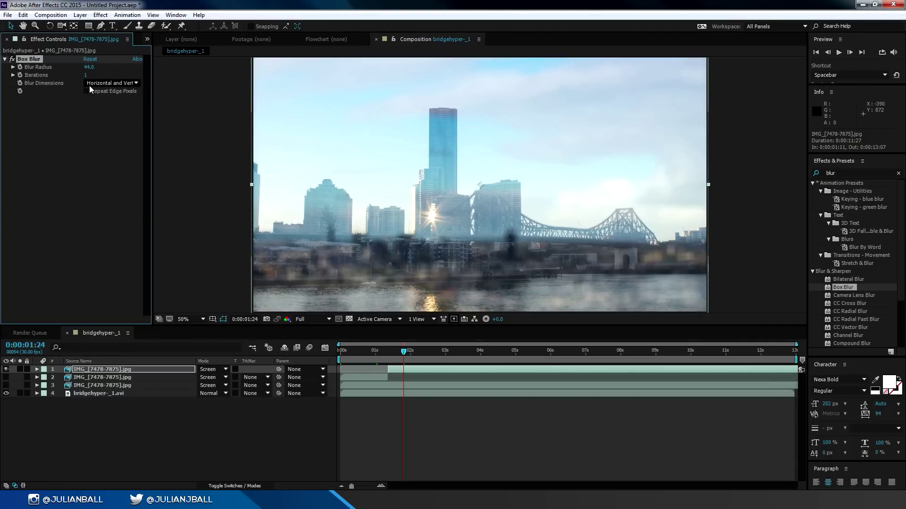
pyautogui.click(12, 59)
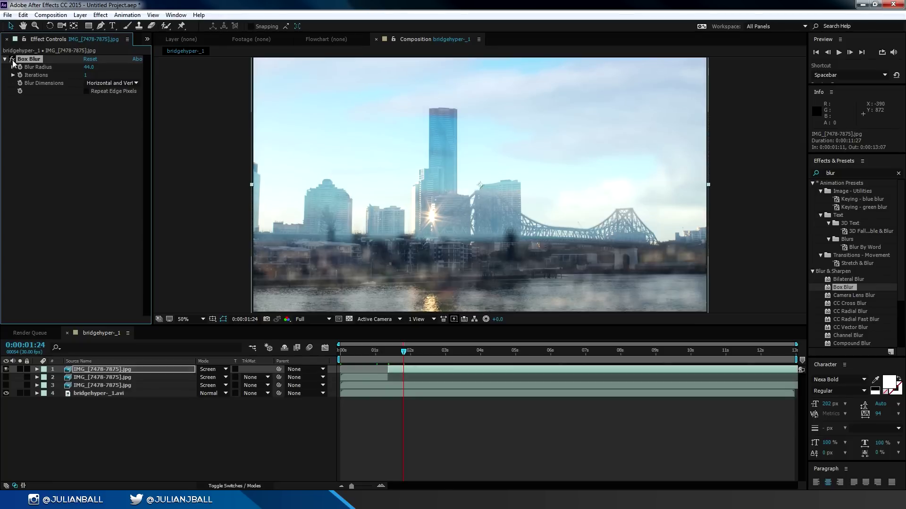
pyautogui.click(12, 60)
pyautogui.click(12, 60)
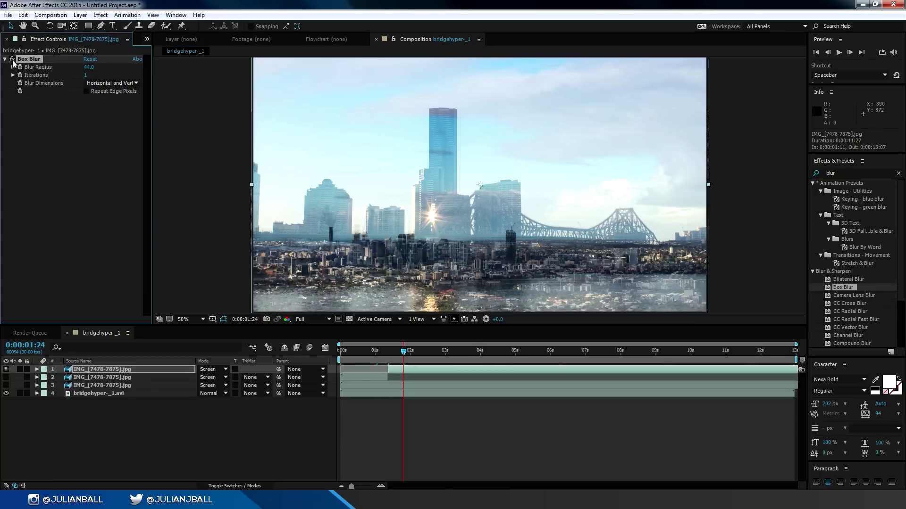
pyautogui.click(12, 60)
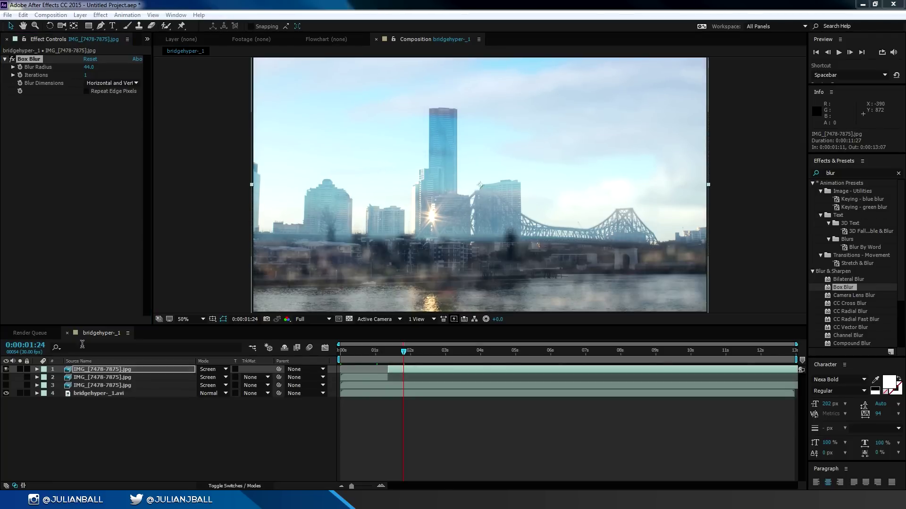
pyautogui.click(269, 449)
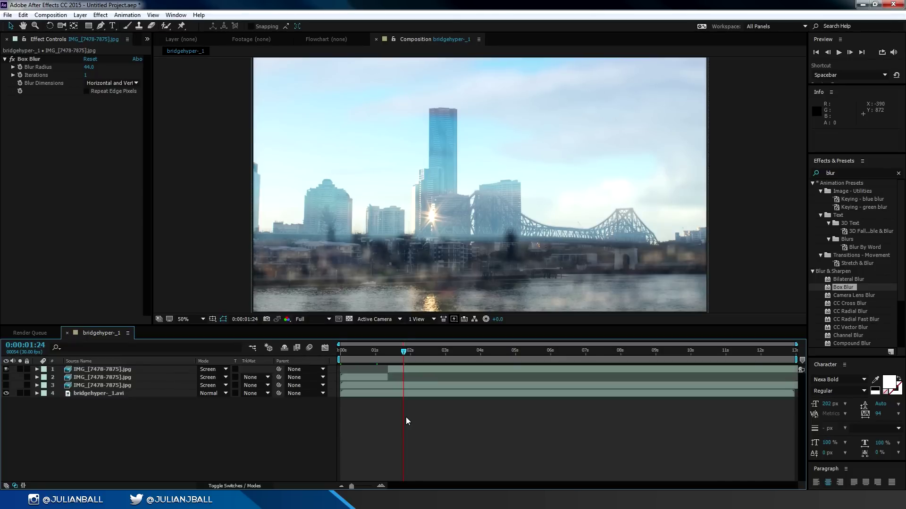
pyautogui.rightClick(407, 405)
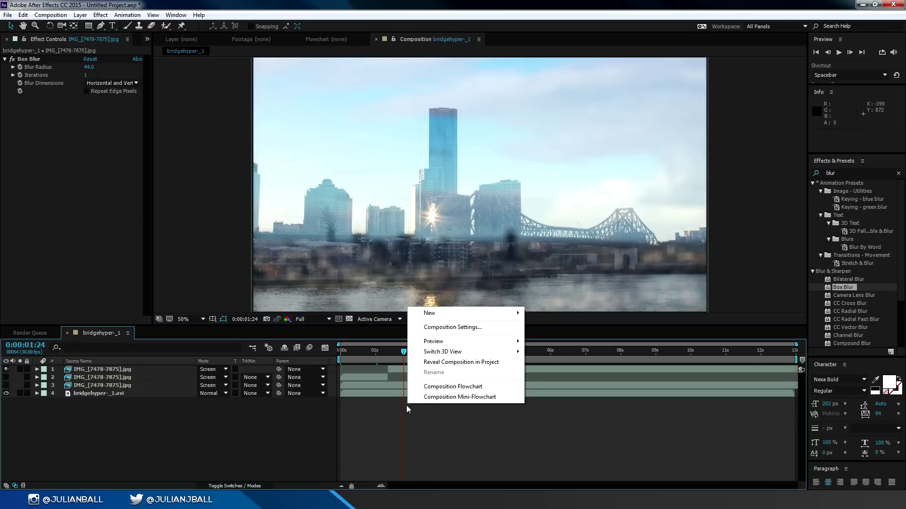
# - Add a white 'flow' text layer over the blurred skyline and set its font size to 251 px
pyautogui.moveTo(487, 315)
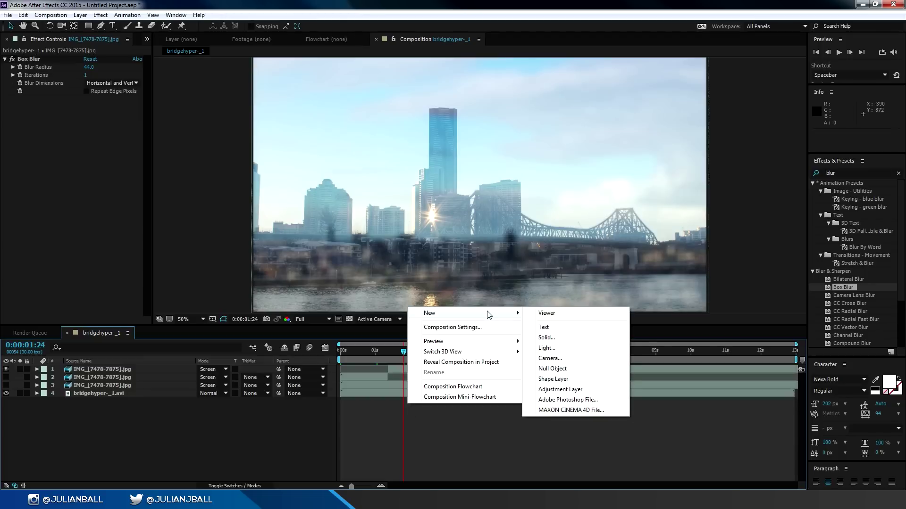
pyautogui.click(545, 327)
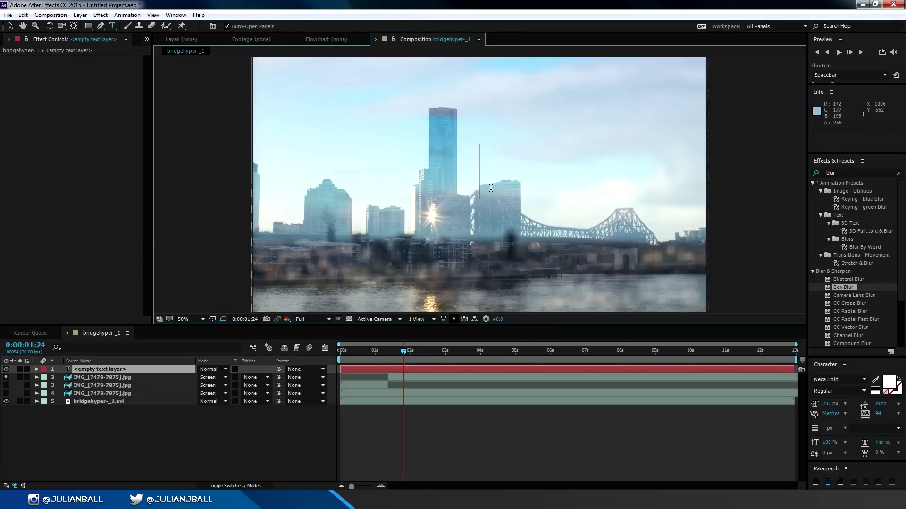
pyautogui.write('flow')
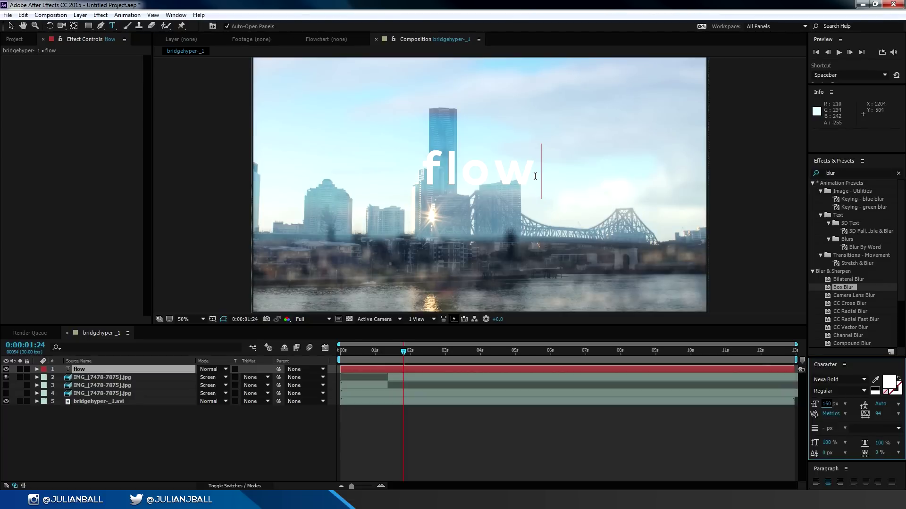
pyautogui.hotkey('ctrl', 'a')
pyautogui.moveTo(829, 403); pyautogui.dragTo(863, 415)
pyautogui.click(10, 26)
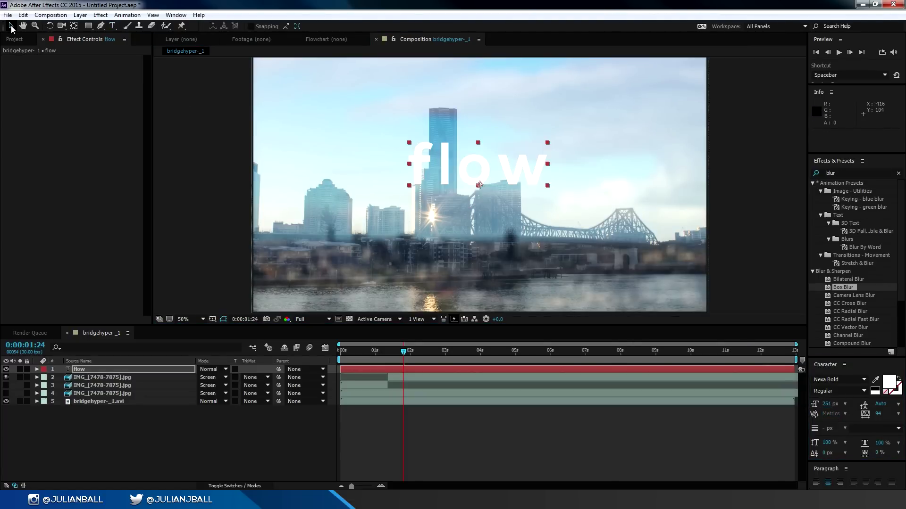
# - Queue bridgehyper-_1 as a Custom AVI render, start it, and stop it after about 2 seconds
pyautogui.click(51, 15)
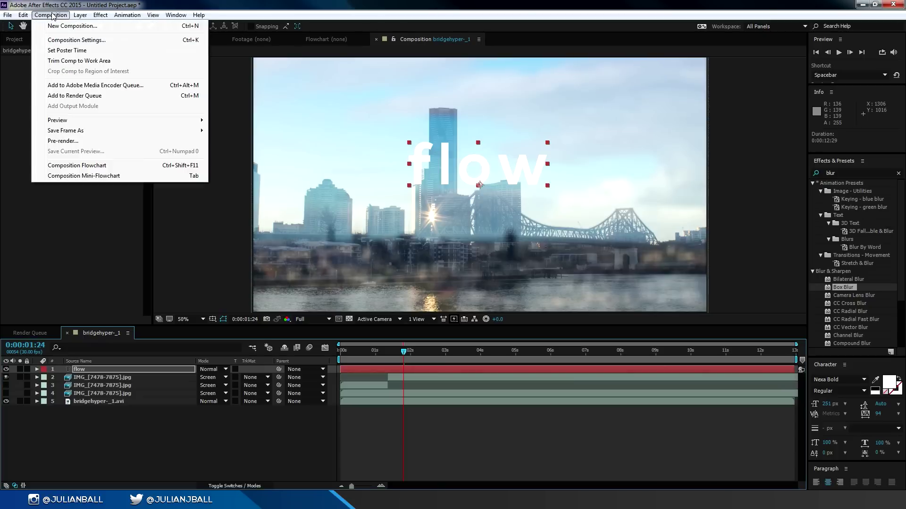
pyautogui.click(88, 96)
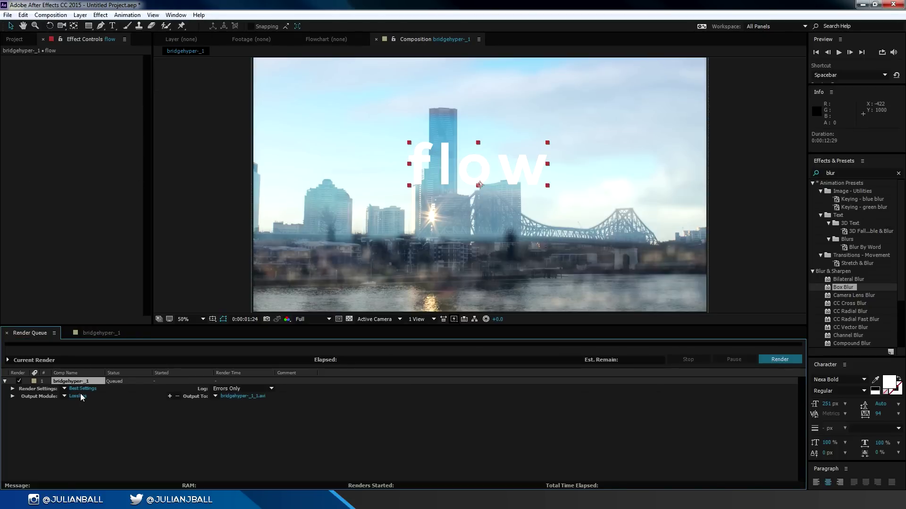
pyautogui.click(81, 397)
pyautogui.click(519, 396)
pyautogui.click(250, 396)
pyautogui.click(416, 284)
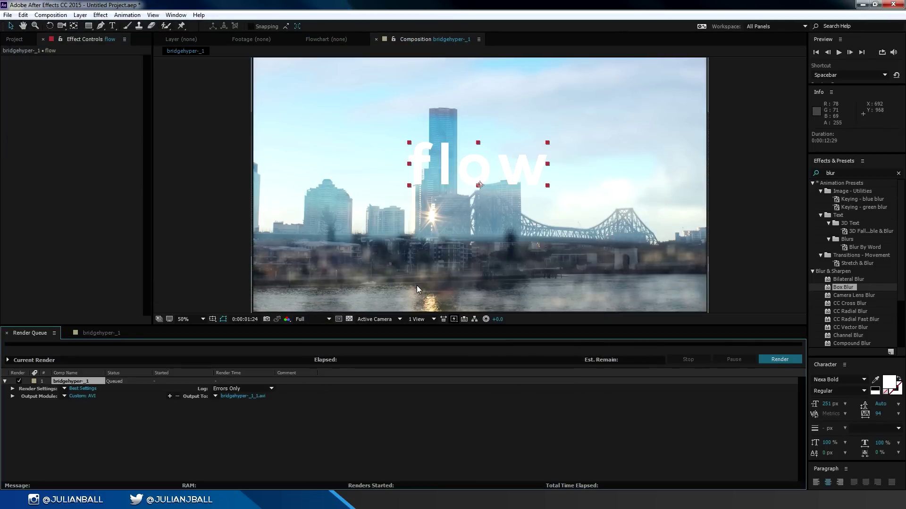
pyautogui.click(783, 361)
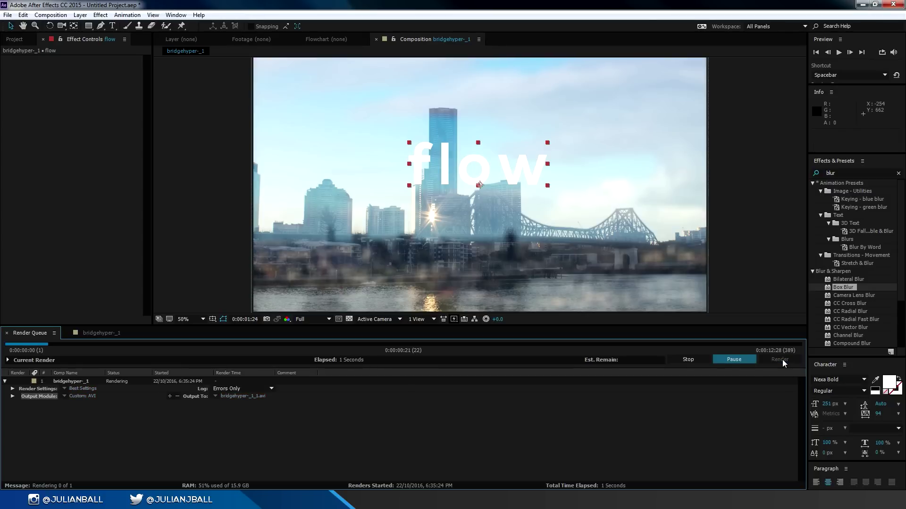
pyautogui.click(686, 359)
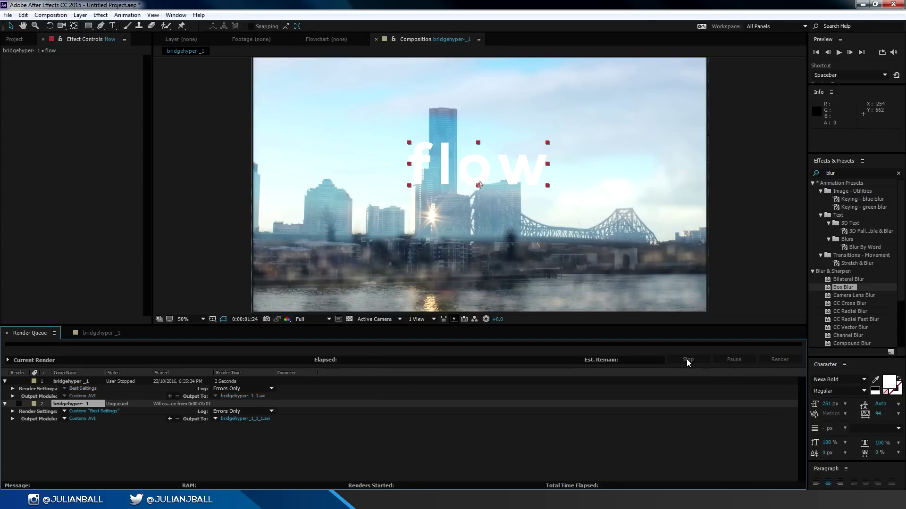